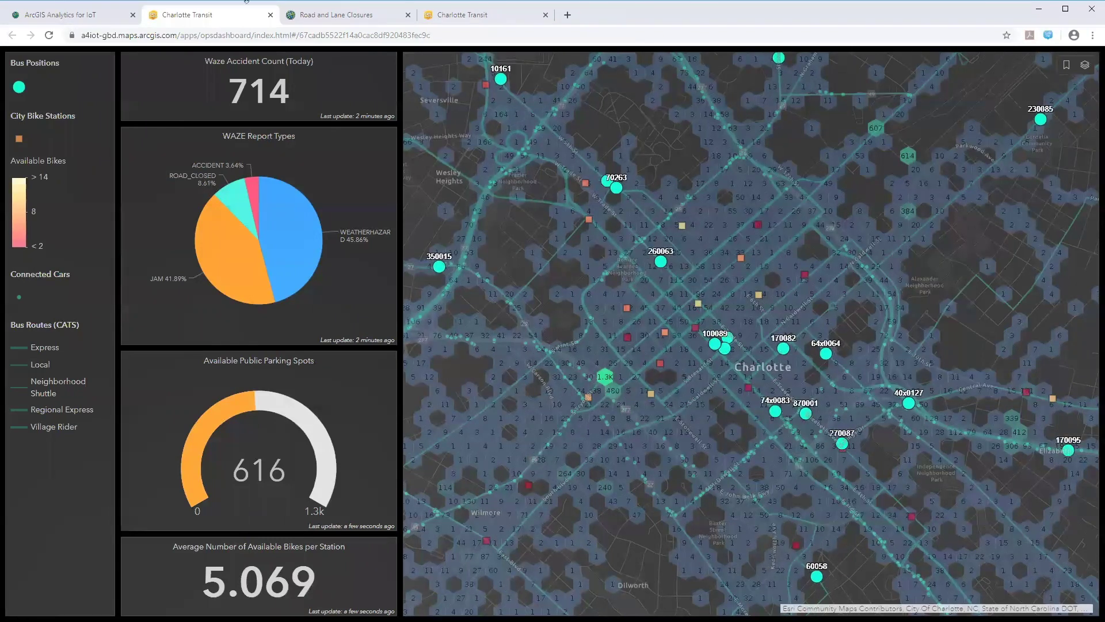
Switch to ArcGIS Analytics for IoT and start creating a cloud feed of the Azure Event Hub type
left_click(56, 16)
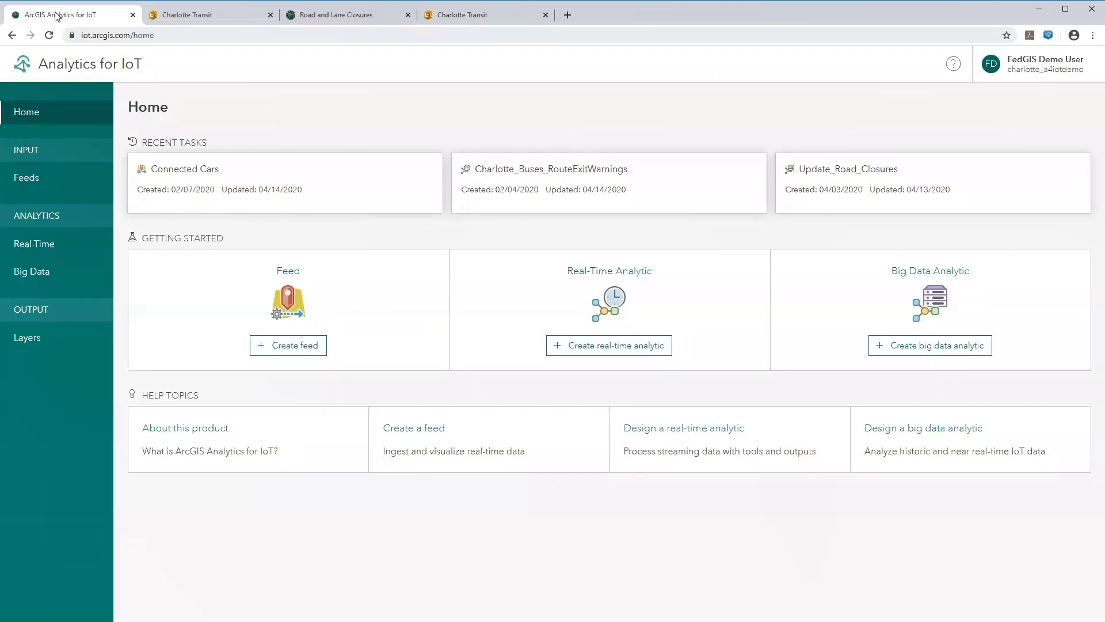
left_click(266, 356)
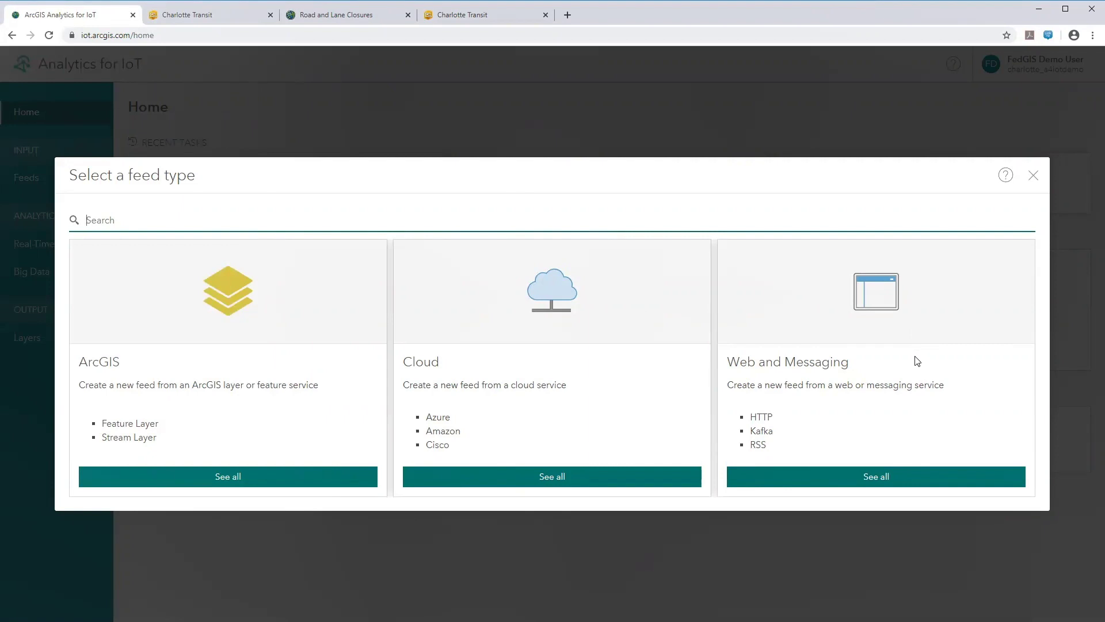
left_click(591, 477)
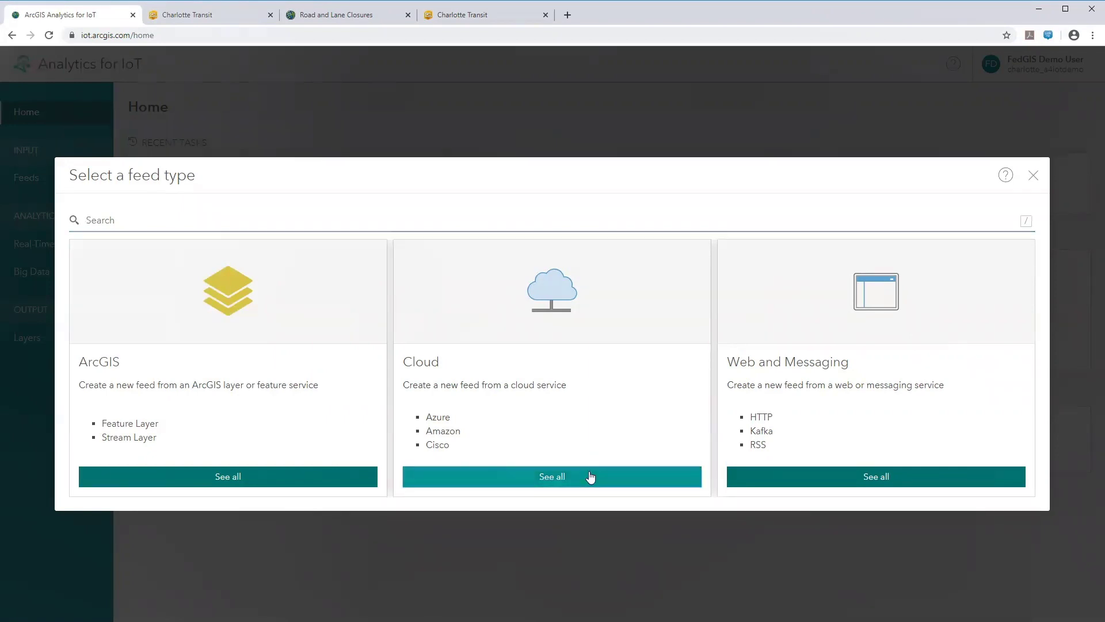
left_click(591, 476)
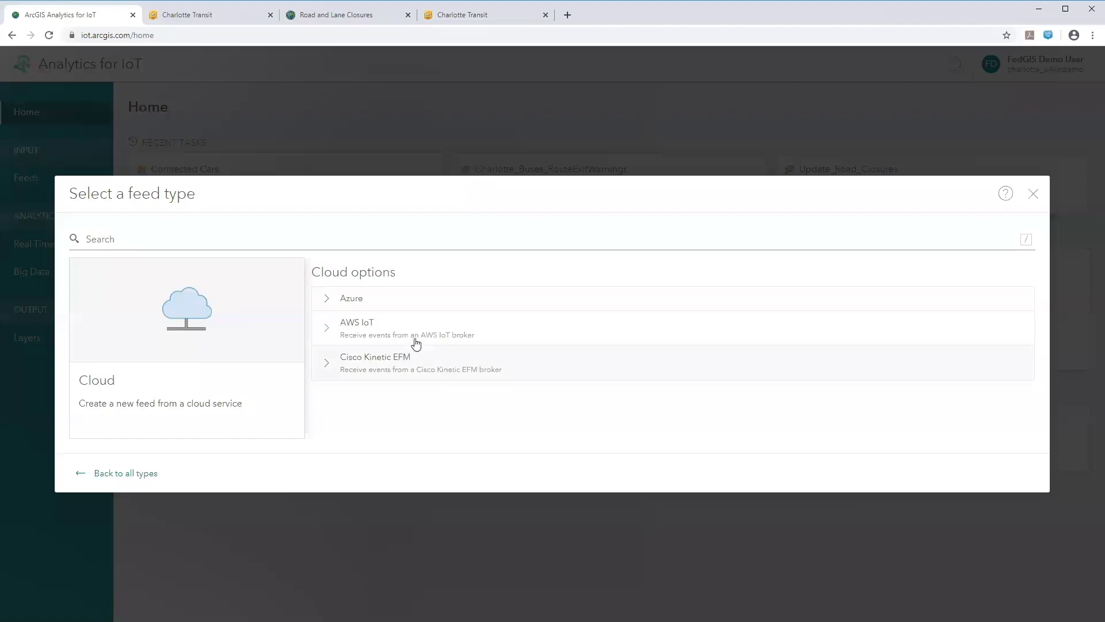
left_click(417, 305)
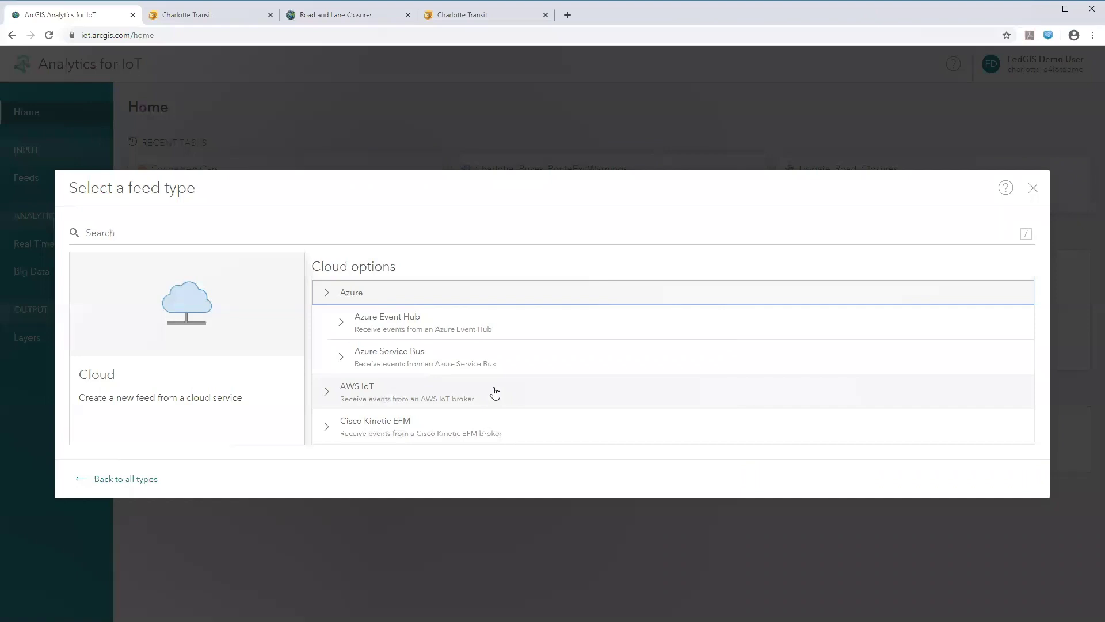
left_click(477, 334)
Configure the Event Hub connection with key name buses, the shared access key, endpoint sb://gesdev-ev.servicebus.windows.net/ and entity path charlotte-buses, and proceed to the schema
left_click(443, 254)
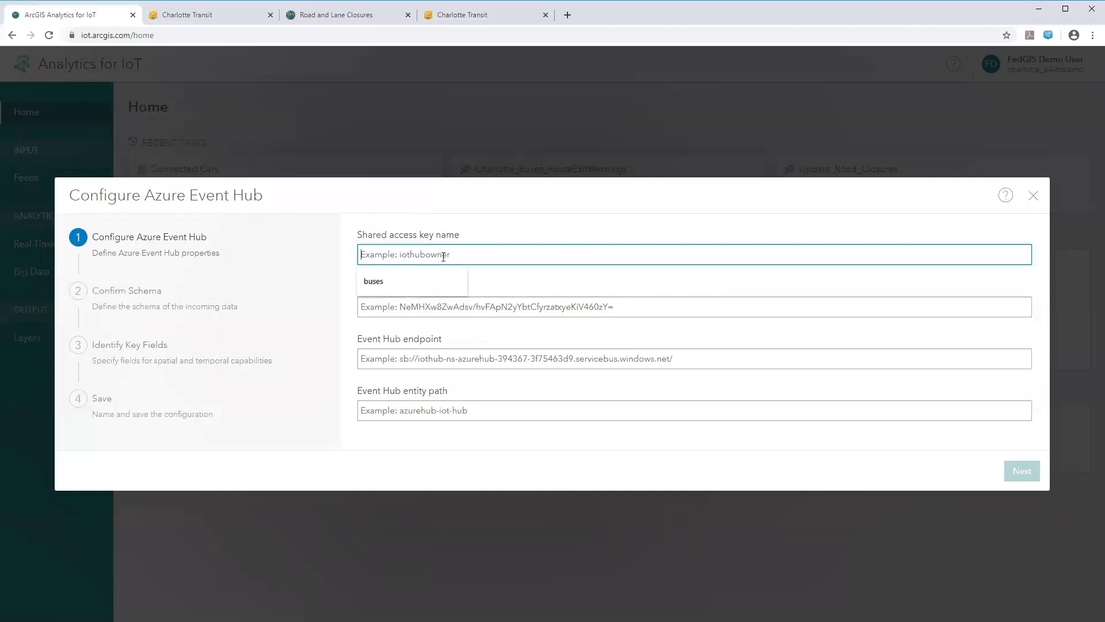
left_click(422, 279)
left_click(416, 313)
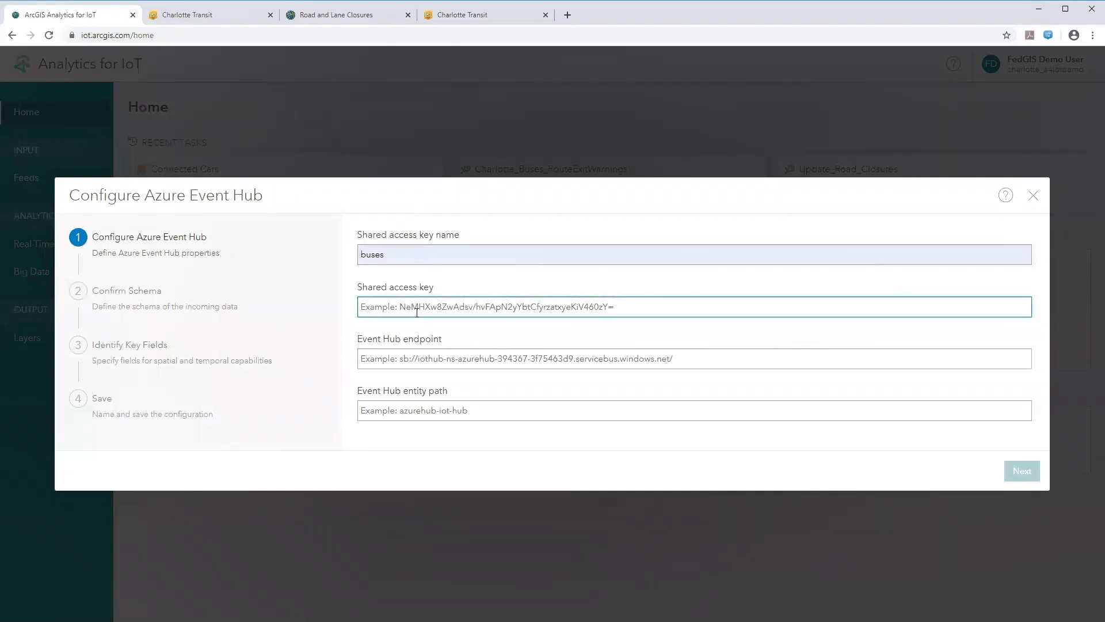
key("ctrl+v")
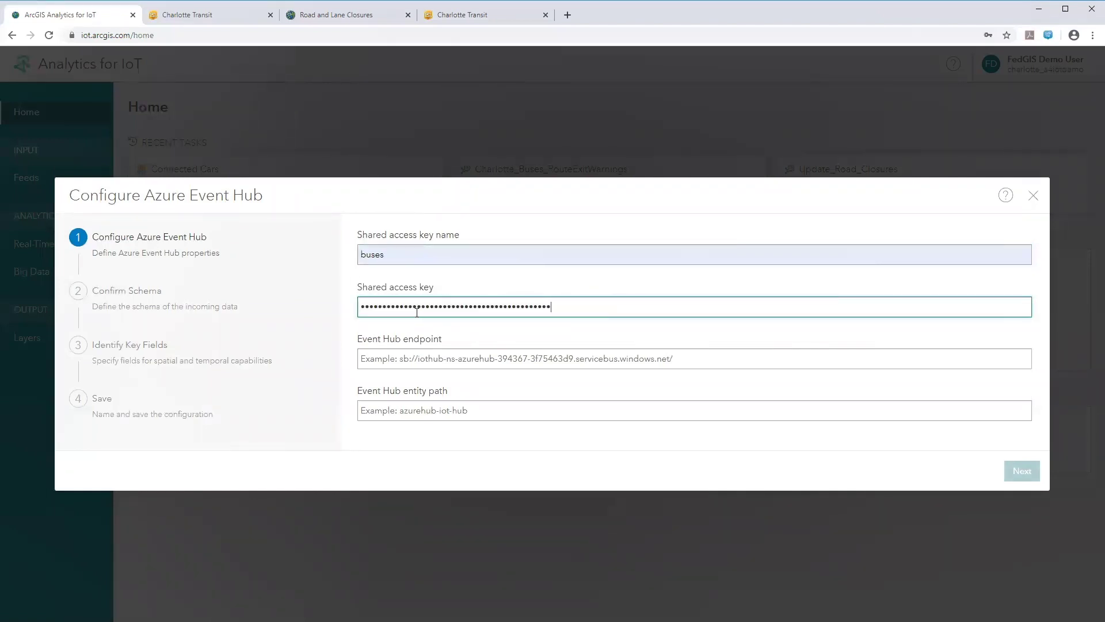
left_click(423, 357)
left_click(421, 383)
left_click(420, 413)
left_click(419, 435)
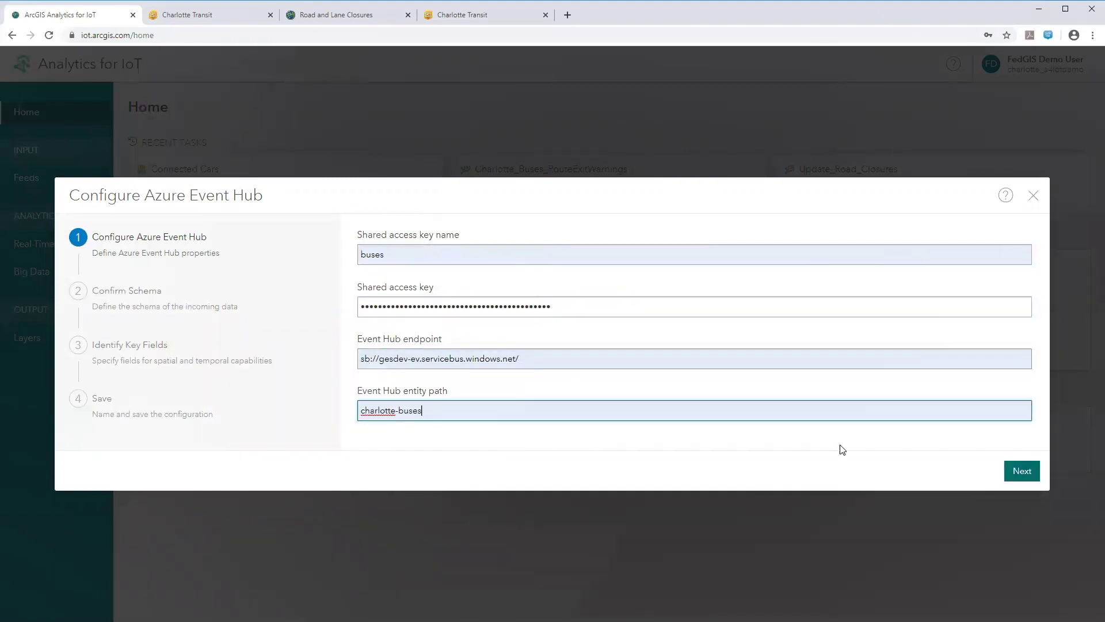
left_click(1020, 472)
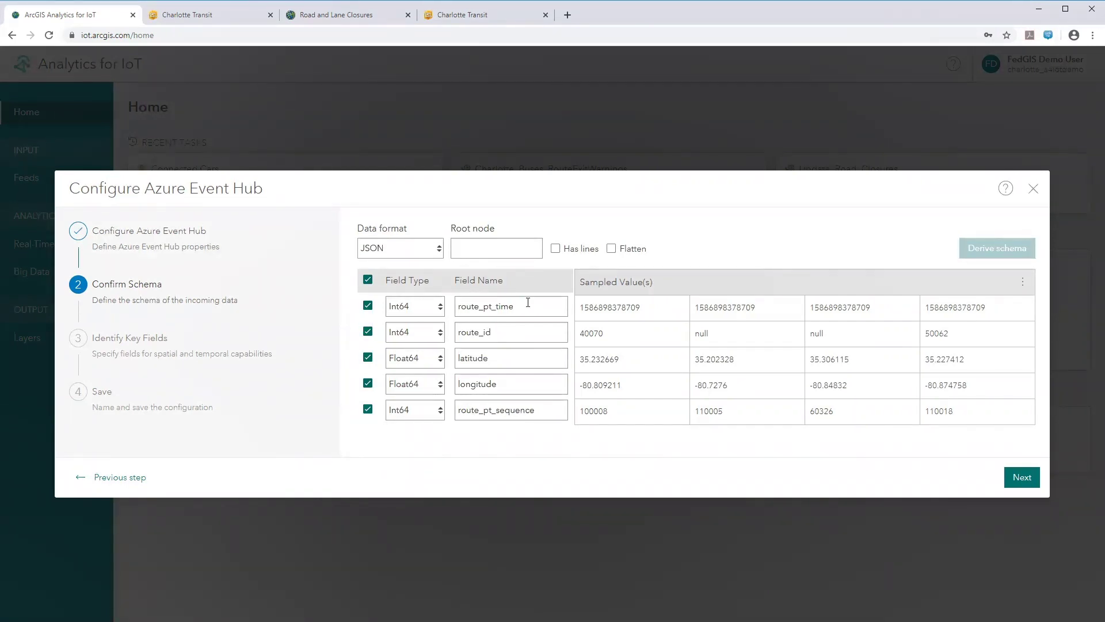
Rename the route_pt_time field as timestamp, set route_id to String, exclude route_pt_sequence and accept the schema
double_click(477, 306)
type("timestamp")
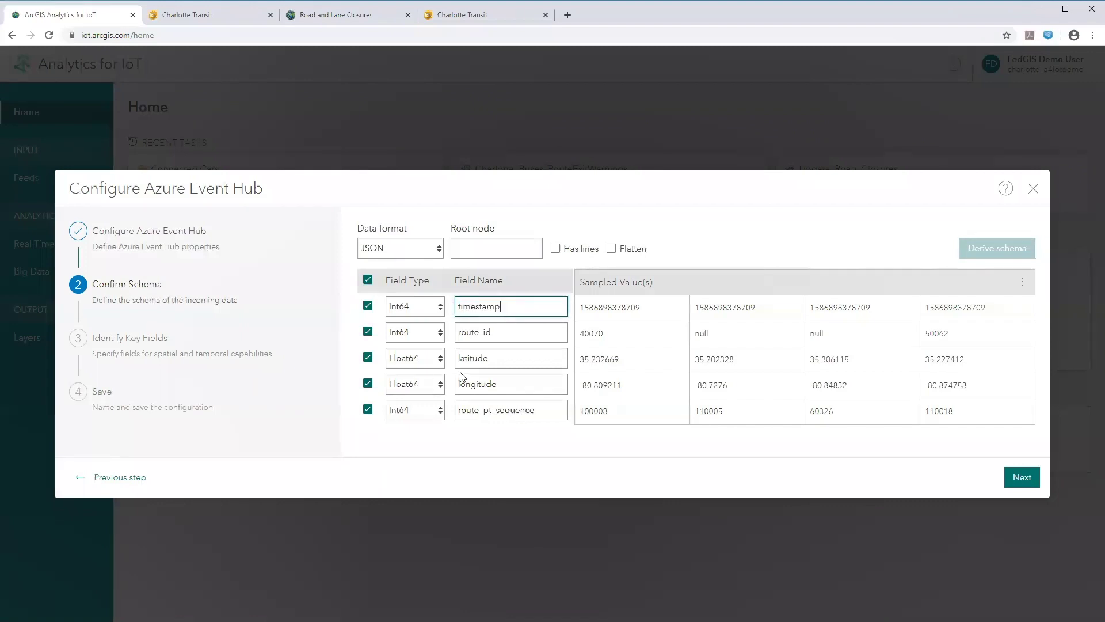
left_click(416, 338)
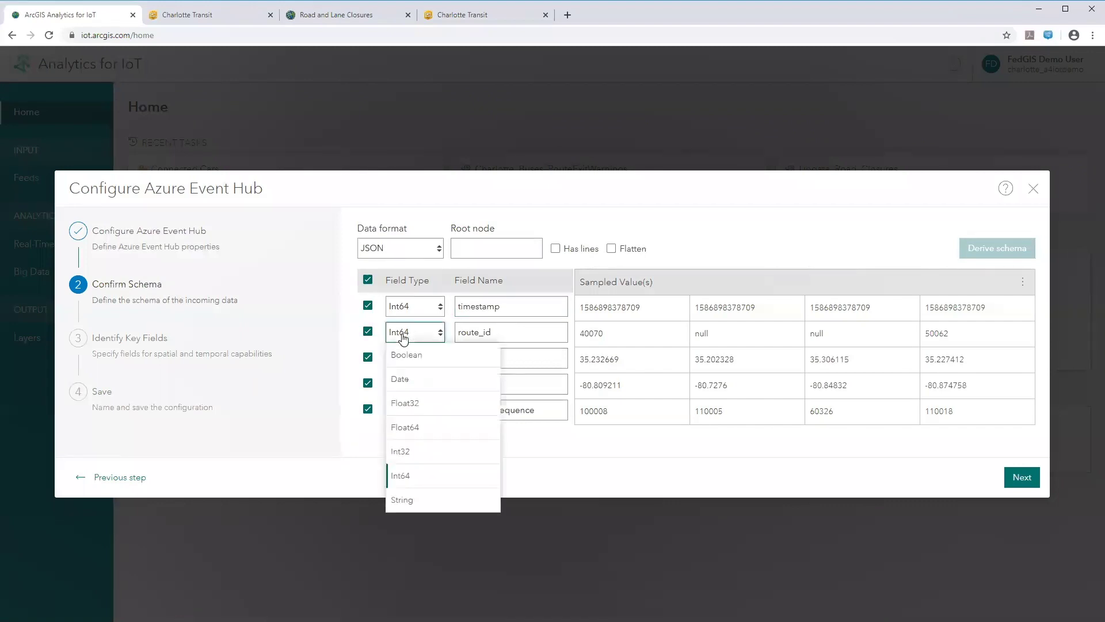
left_click(412, 500)
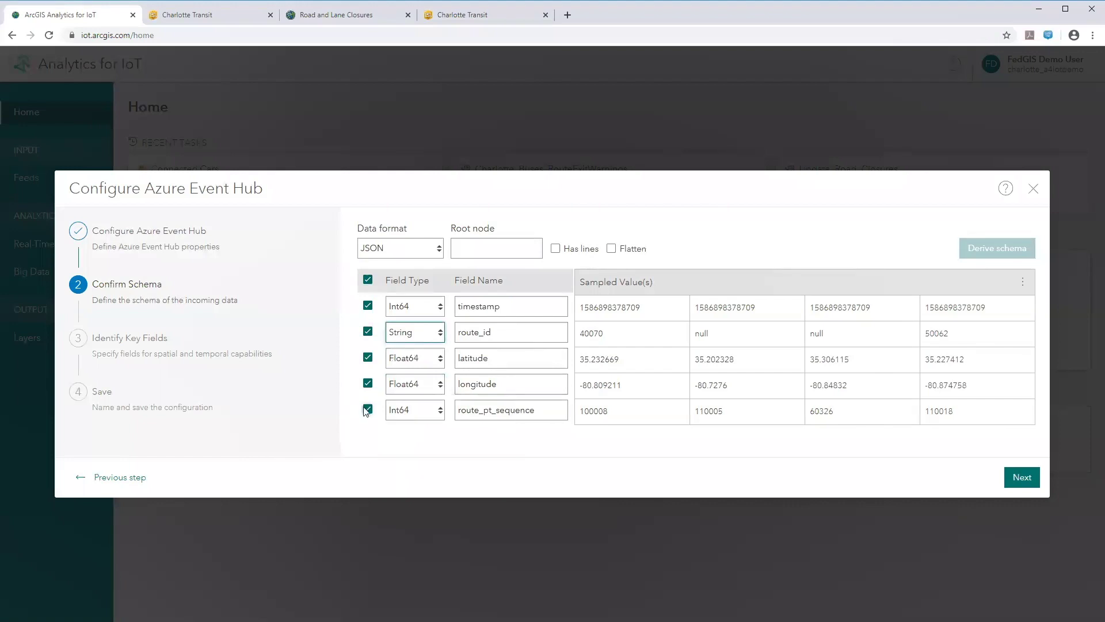
left_click(367, 409)
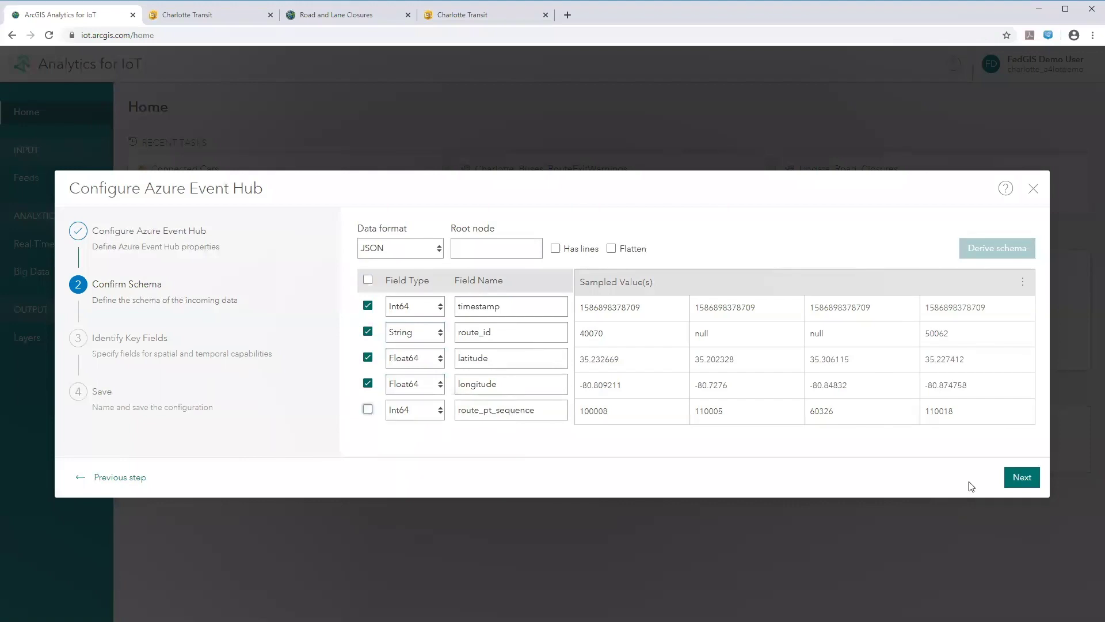
left_click(1017, 479)
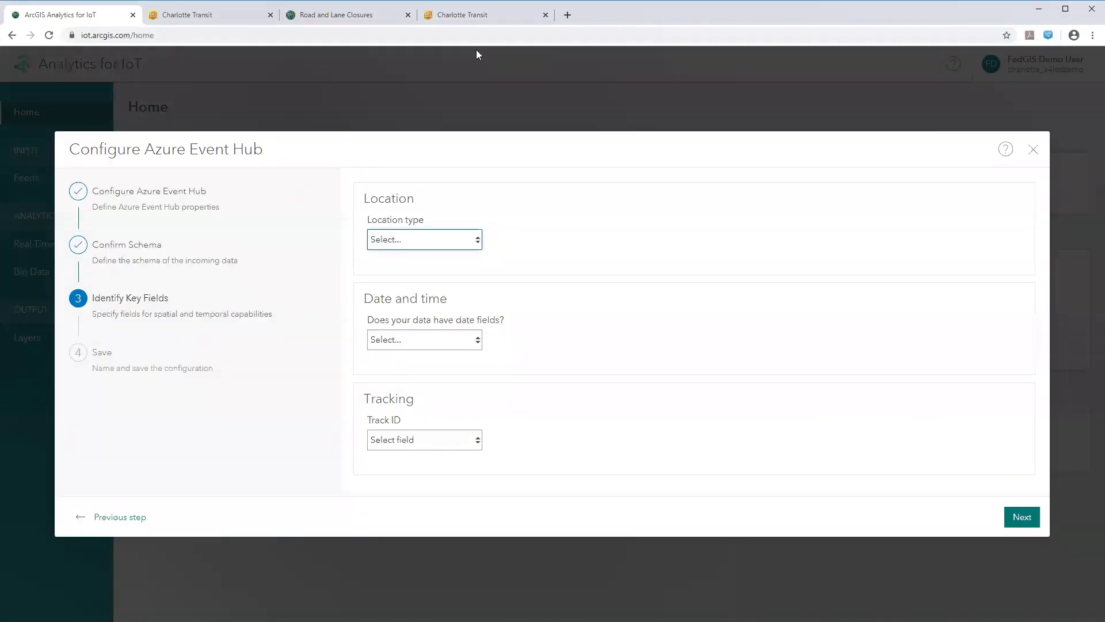
Set the feed's location type to X/Y fields and its spatial reference to GCS WGS 1984 (4326)
left_click(452, 247)
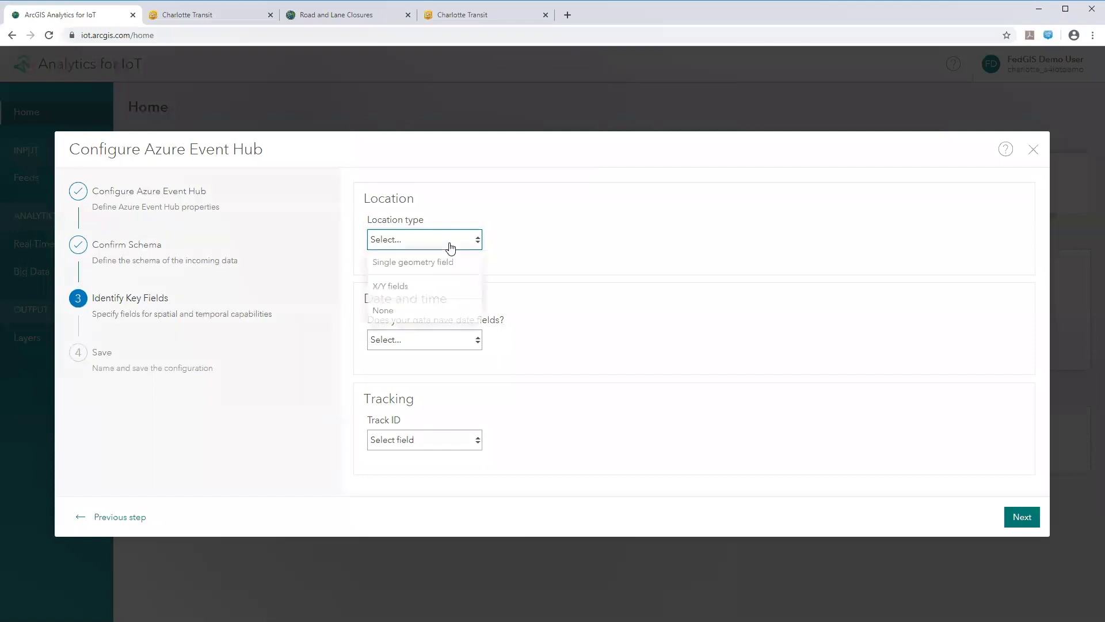
left_click(422, 300)
left_click(449, 332)
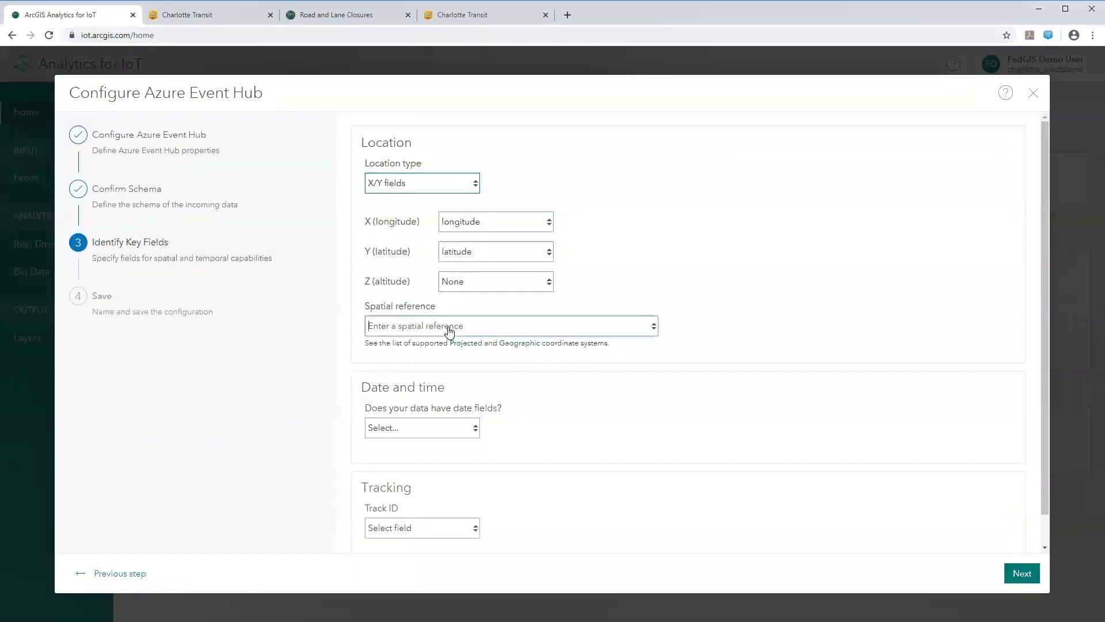
type("4326")
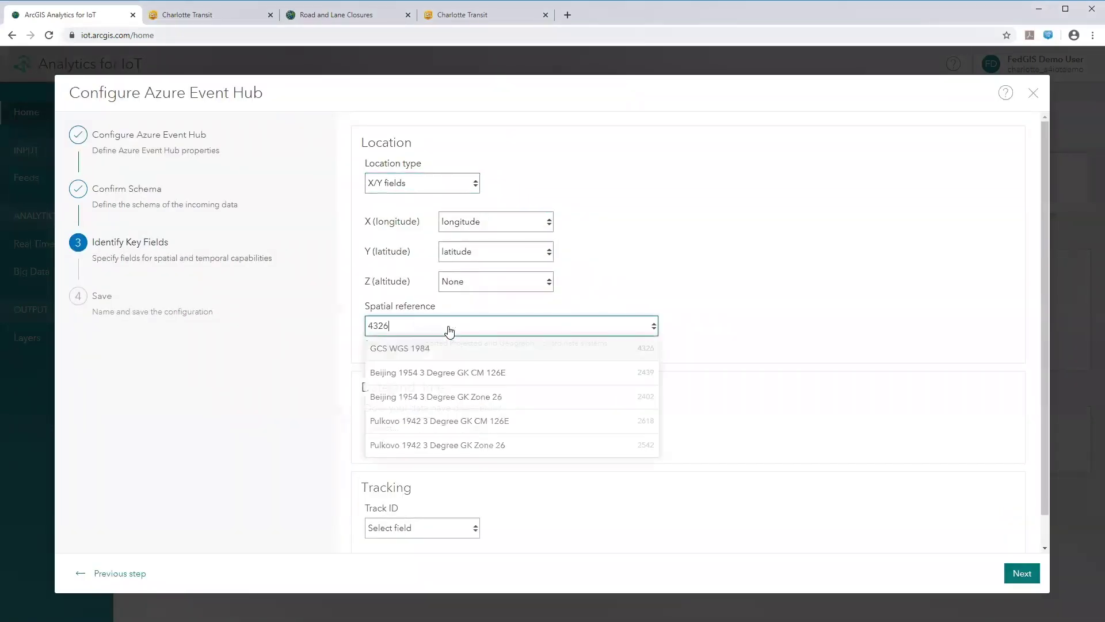
left_click(436, 348)
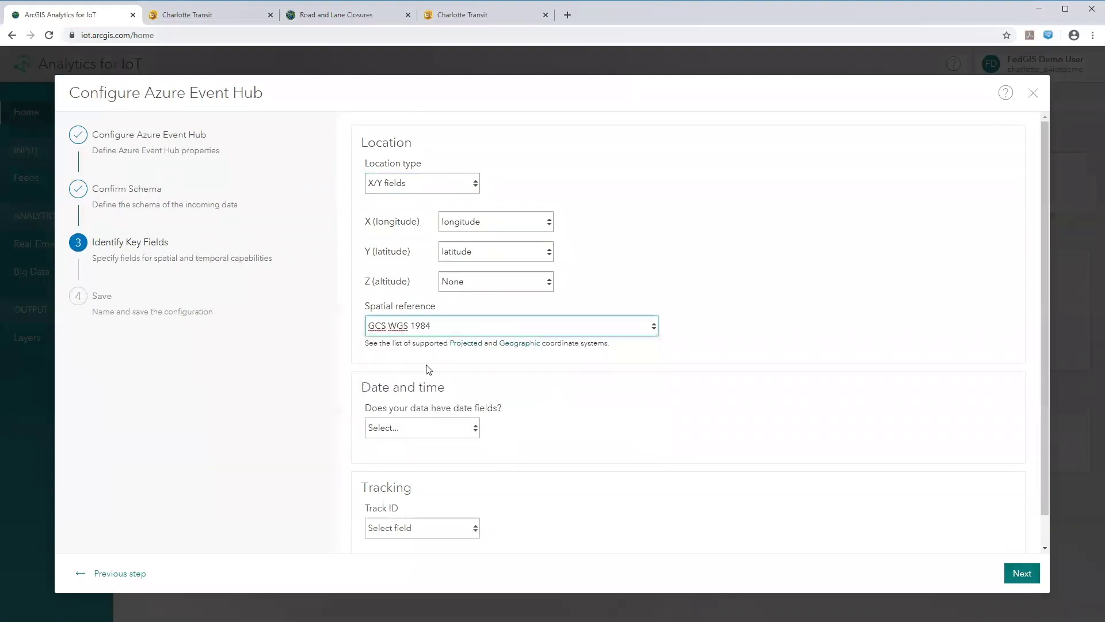
Specify that the data has date fields in Epoch values format, with timestamp as the start time
left_click(422, 429)
left_click(407, 452)
left_click(407, 479)
left_click(409, 506)
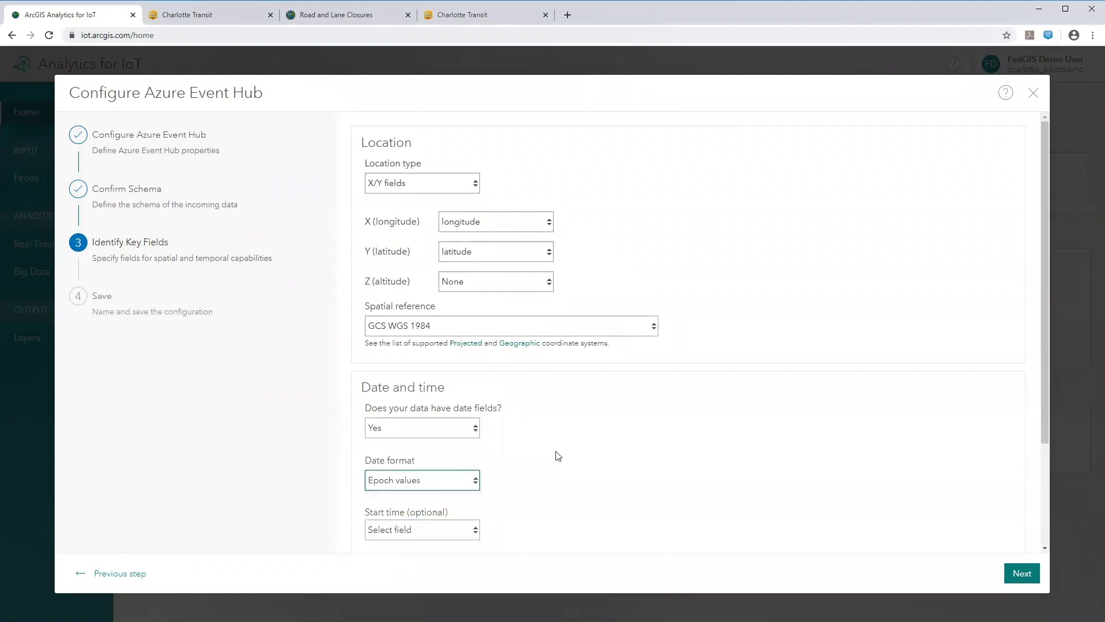
scroll(530, 472, "down", 1)
left_click(446, 476)
left_click(406, 381)
Set the feed's track ID to route_id and accept the key fields
scroll(601, 403, "down", 1)
scroll(601, 403, "down", 1)
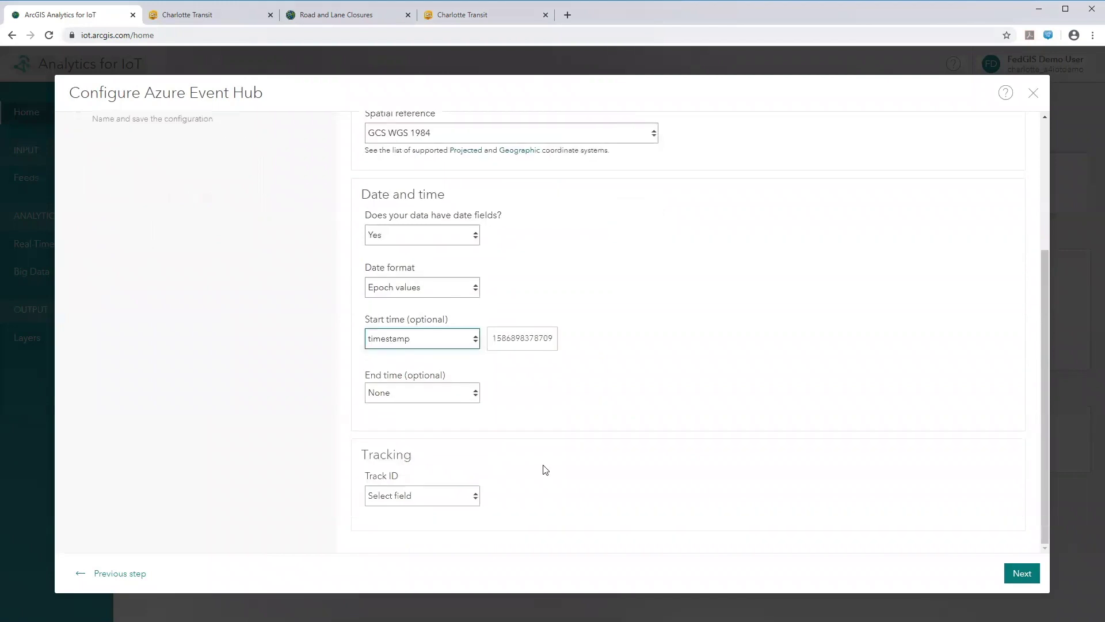
left_click(419, 498)
left_click(410, 426)
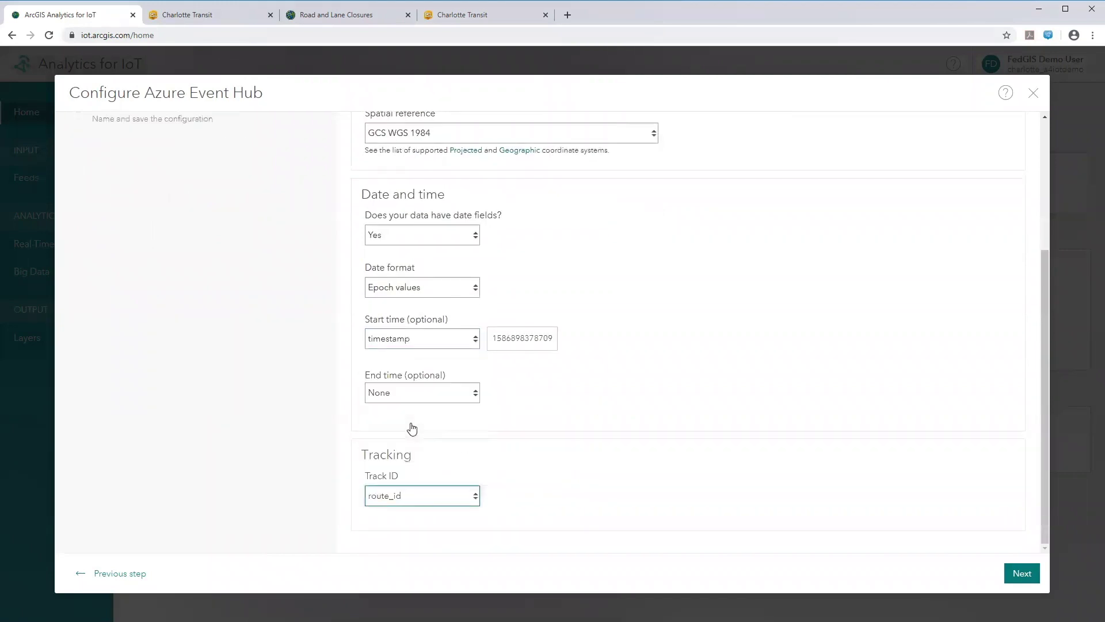
left_click(1013, 575)
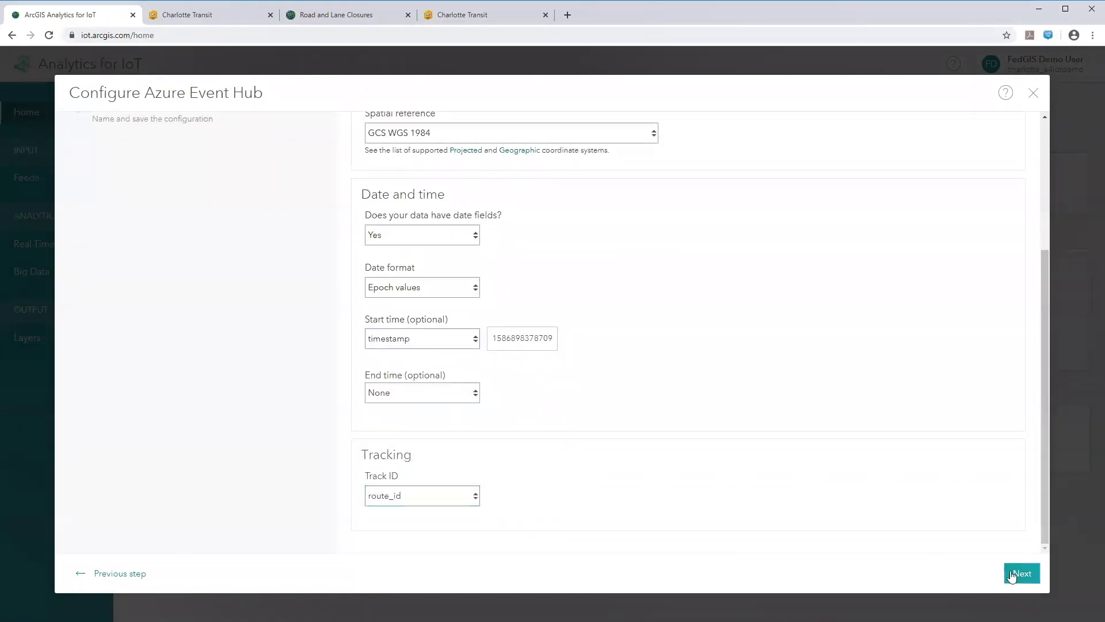
Name the feed city_buses and complete its creation
left_click(396, 258)
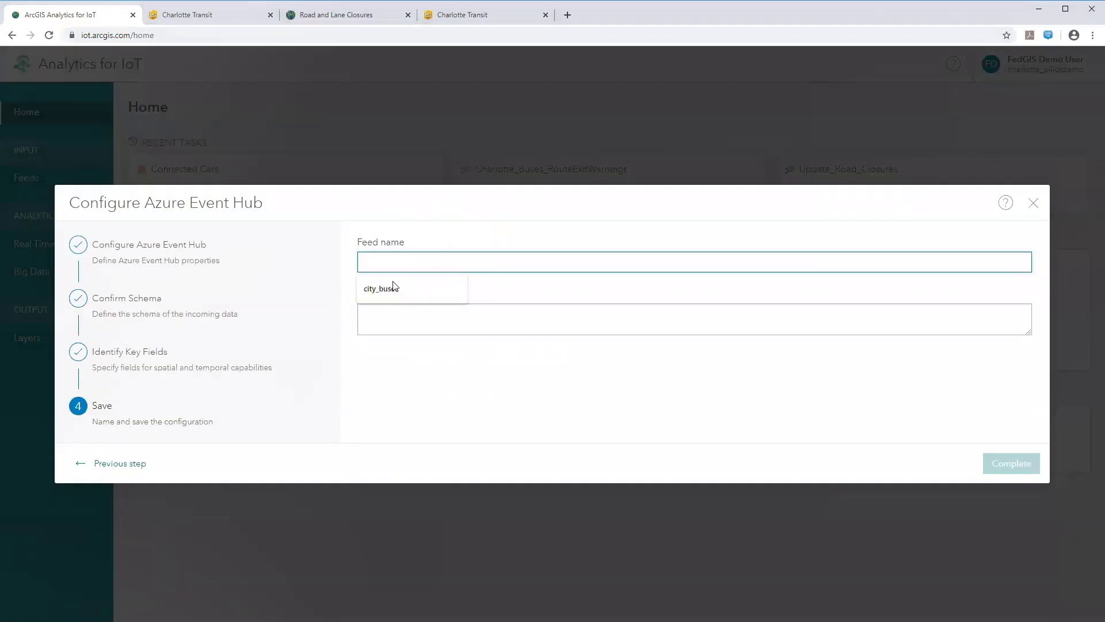
left_click(395, 285)
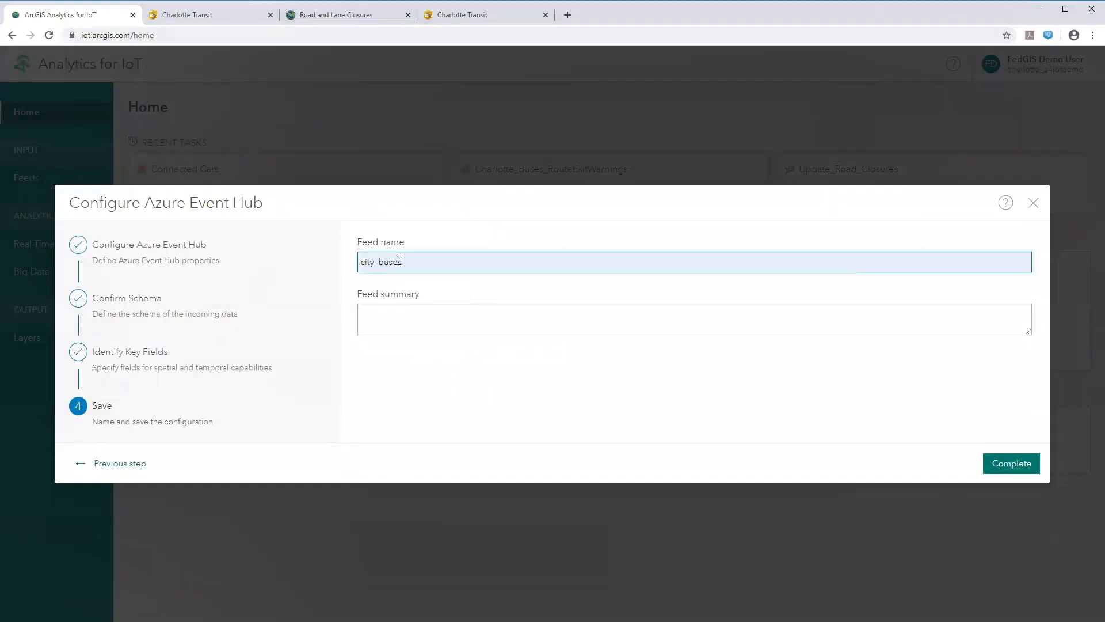
left_click(1017, 466)
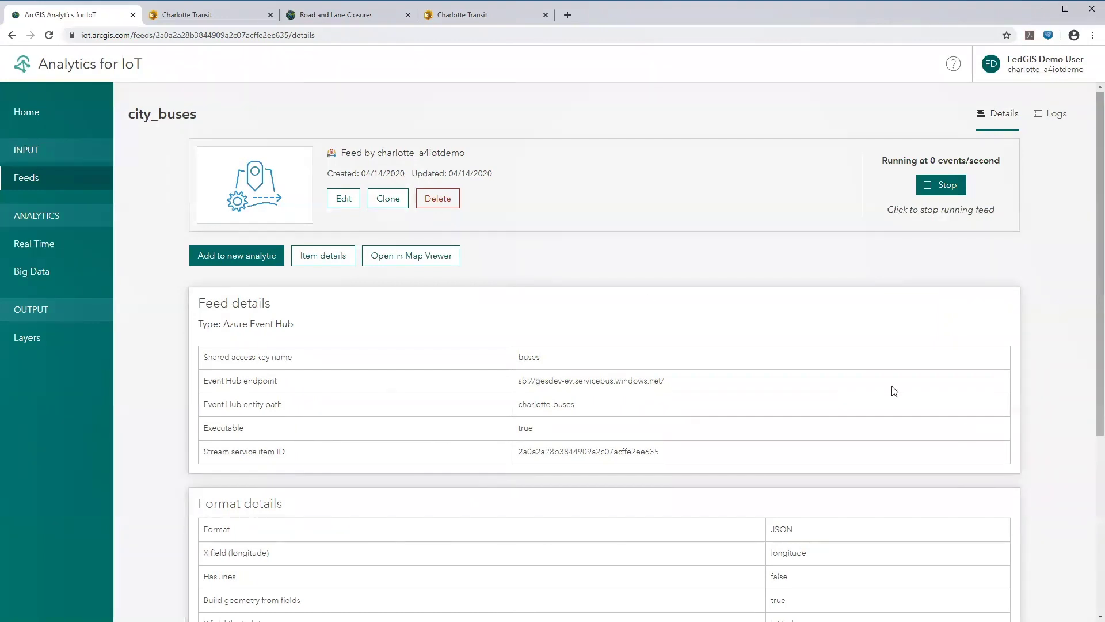
View the city_buses feed in Map Viewer, zoomed to Charlotte, NC, USA, and dismiss the search result pop-up
left_click(431, 263)
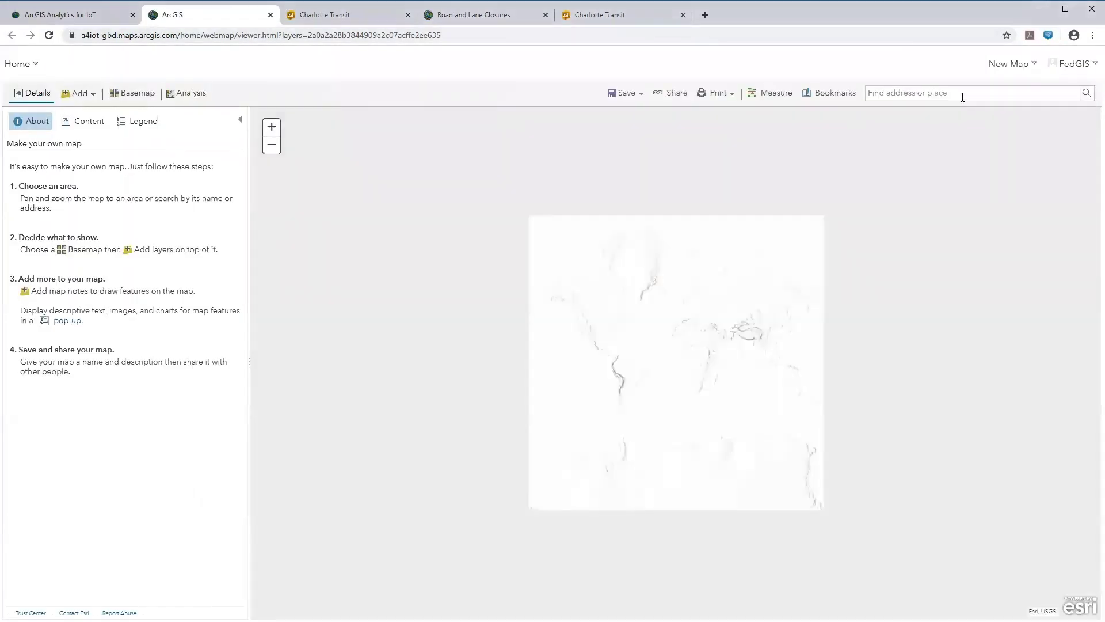
left_click(961, 96)
type("charlotte")
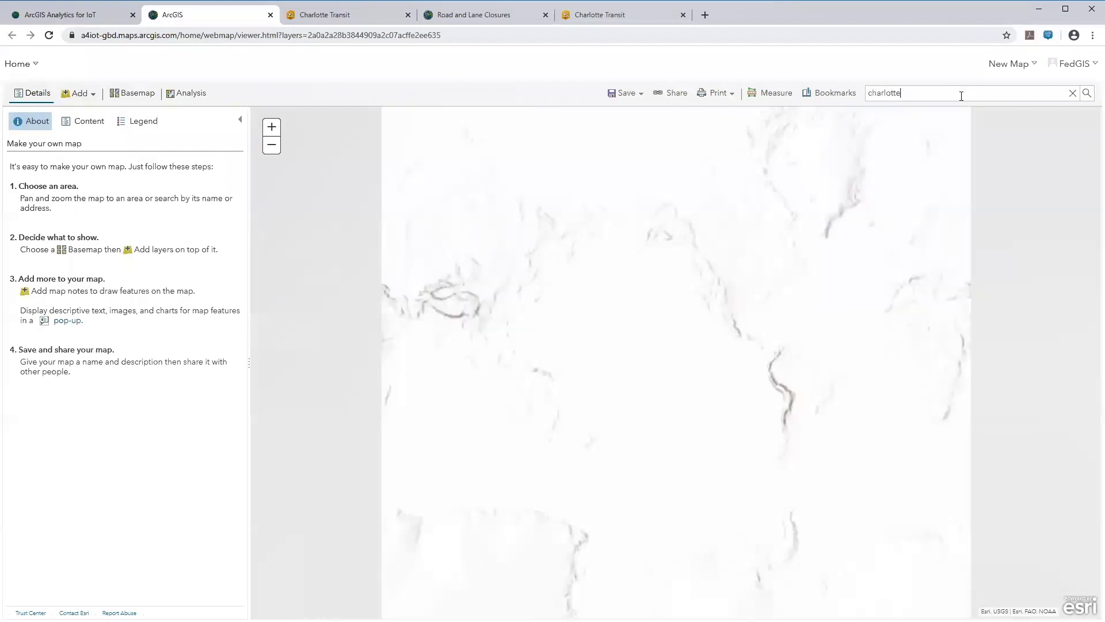
left_click(912, 118)
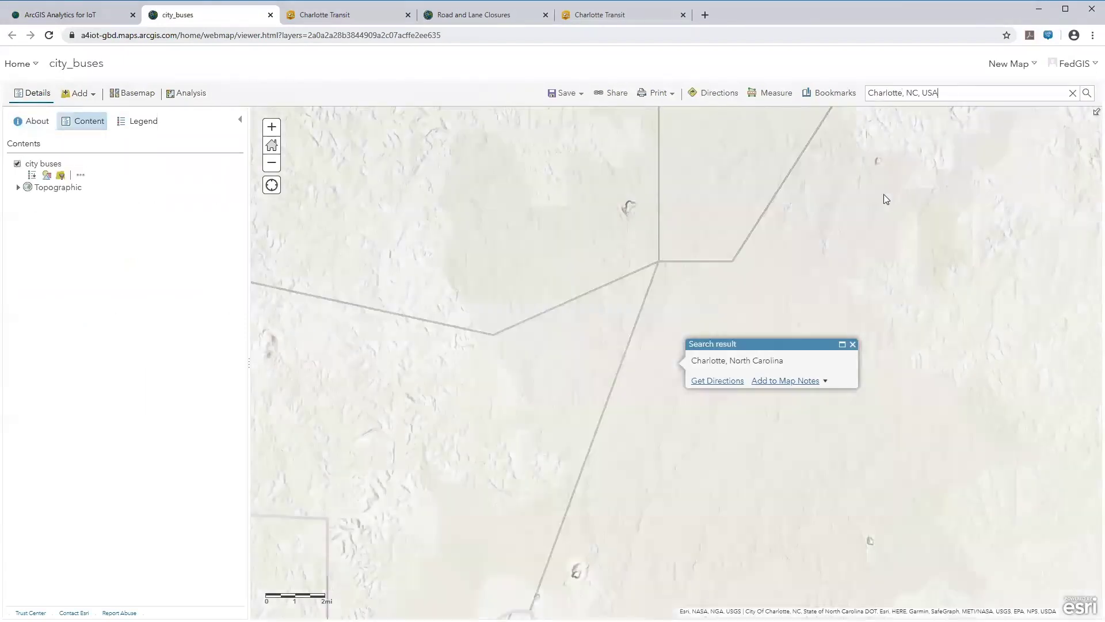
left_click(853, 346)
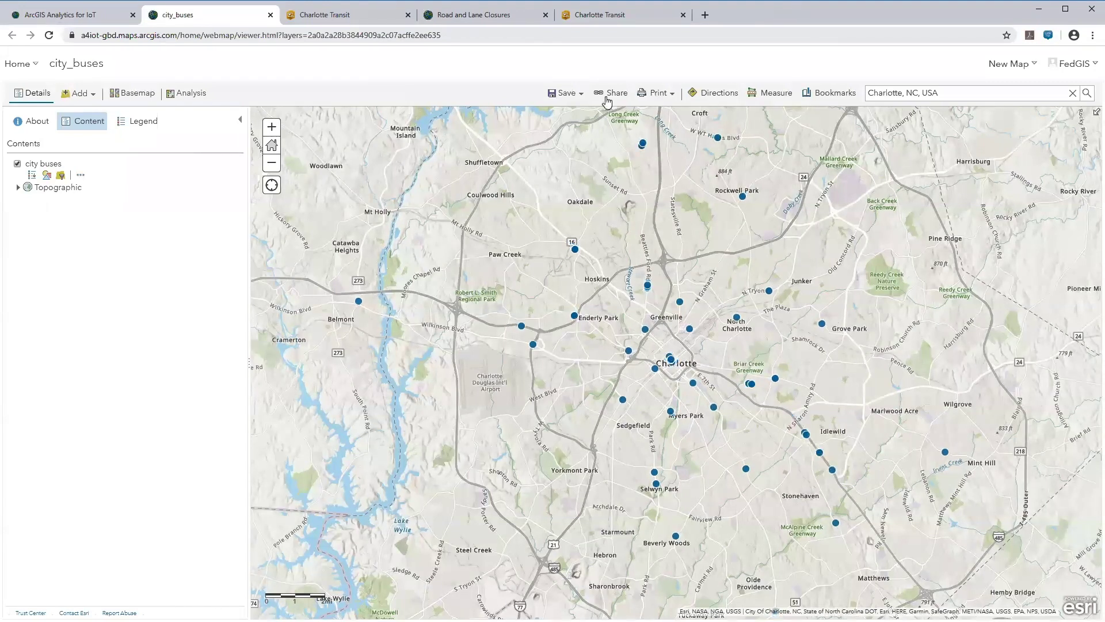
Close the city_buses map and show the list of real-time analytics in Analytics for IoT
left_click(270, 15)
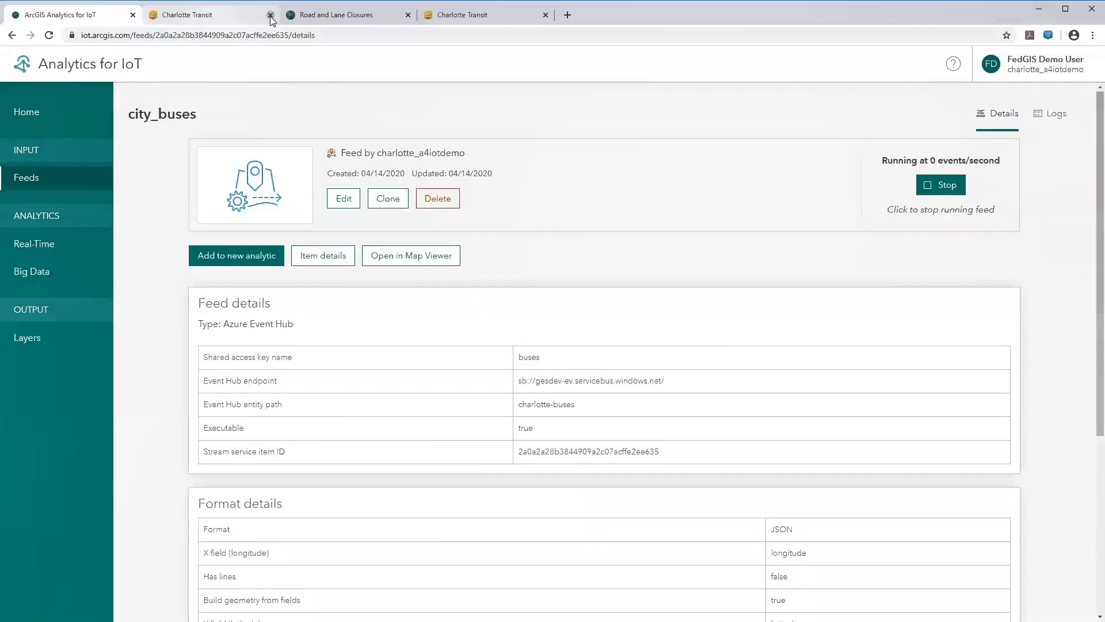
left_click(75, 244)
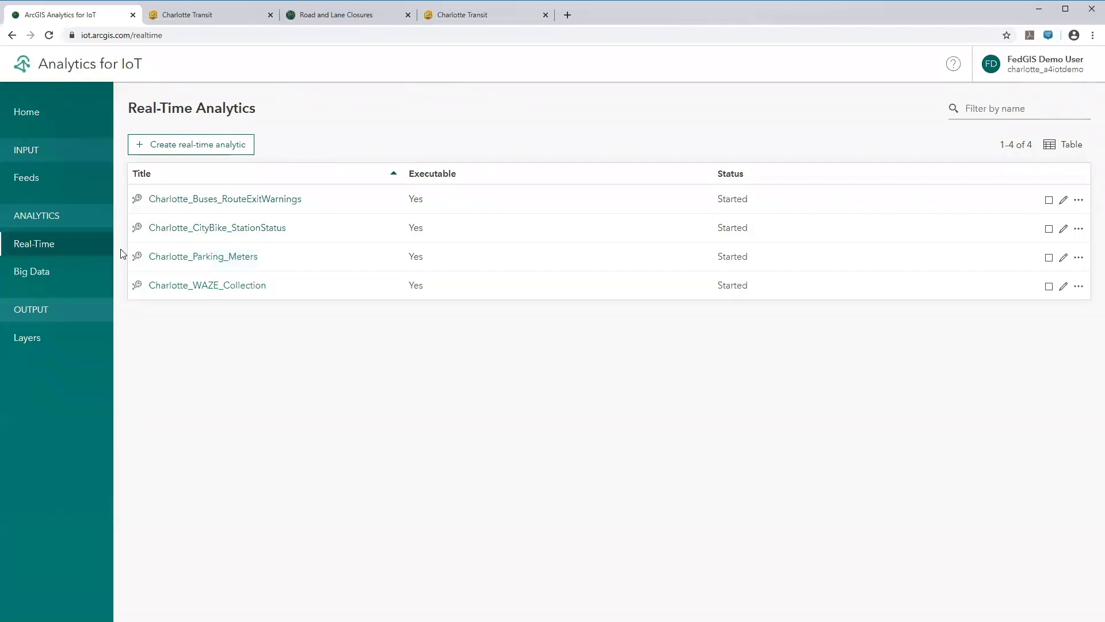
Switch to the Charlotte Transit dashboard and hide the Connected Cars, City Bike Stations and WAZE Reports (larger scale) map layers
left_click(198, 15)
left_click(1085, 65)
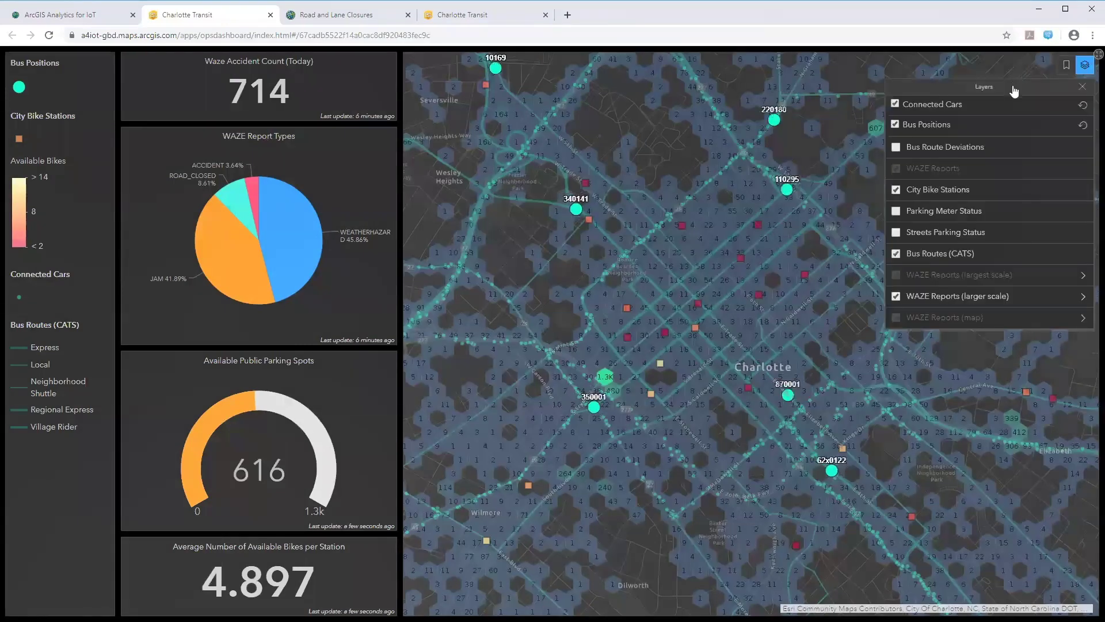
left_click(896, 104)
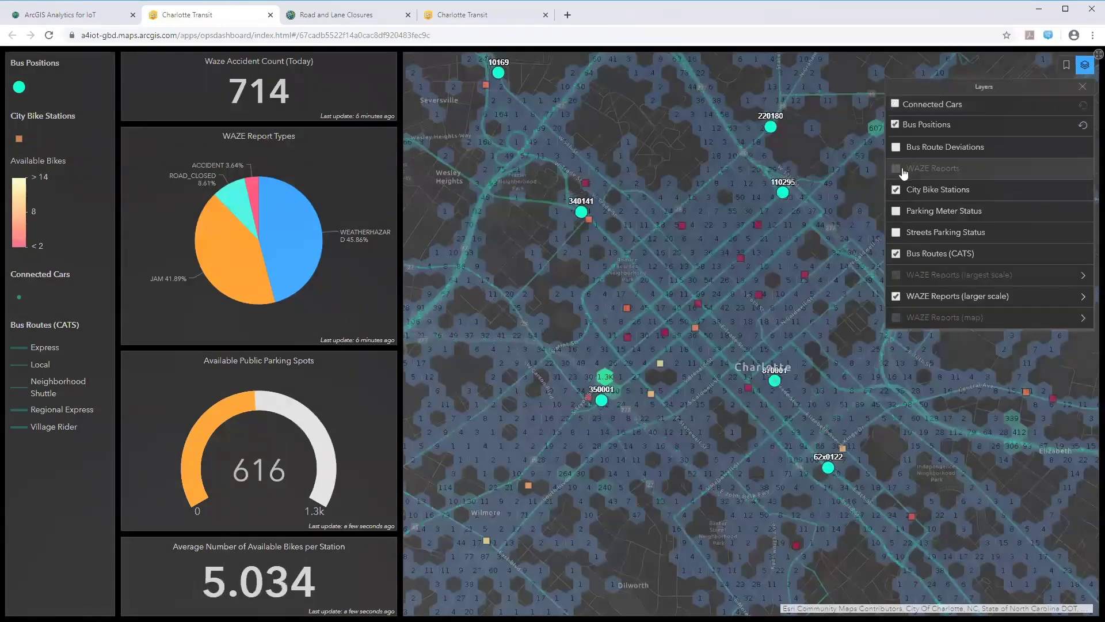
left_click(896, 189)
left_click(896, 297)
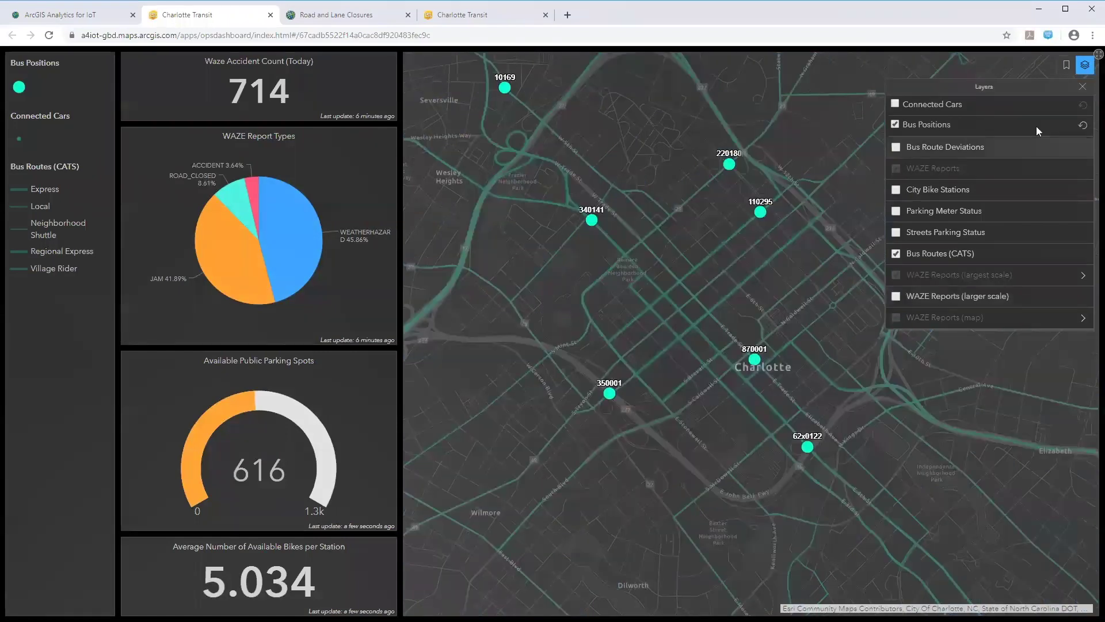
Close the dashboard's layer list and open the Charlotte_Buses_RouteExitWarnings real-time analytic in Analytics for IoT, shown as a workflow list
left_click(1083, 87)
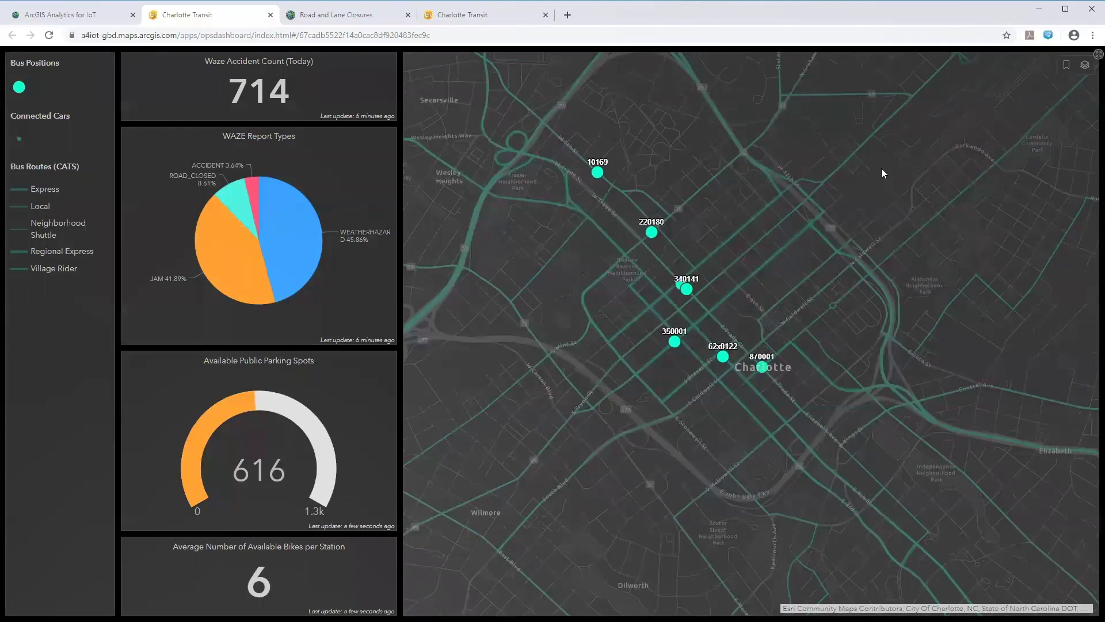
left_click(51, 15)
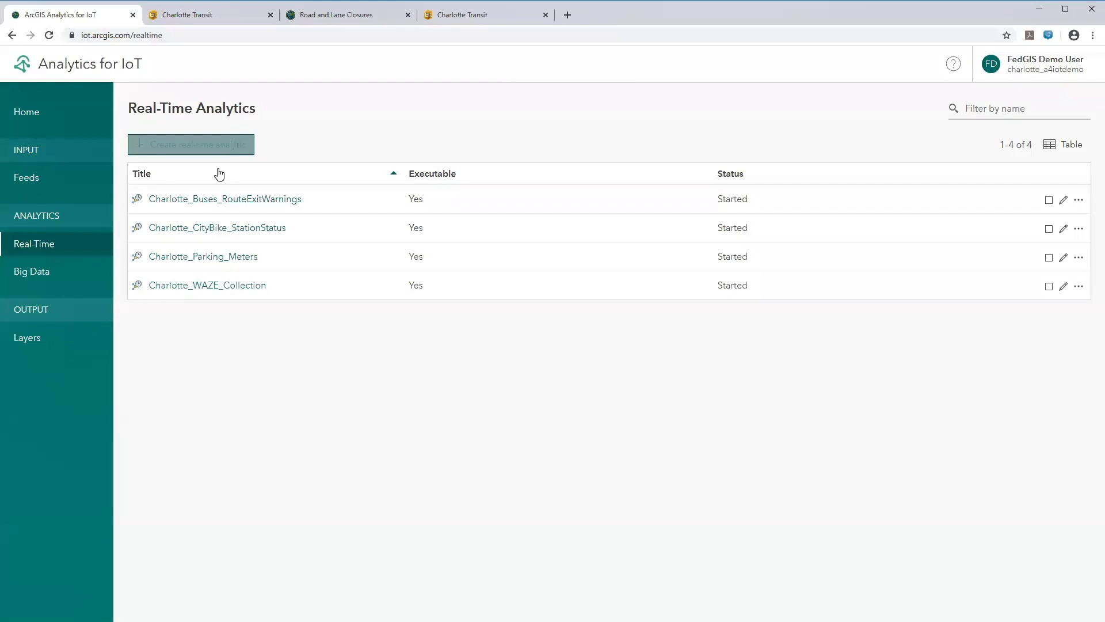
left_click(1062, 204)
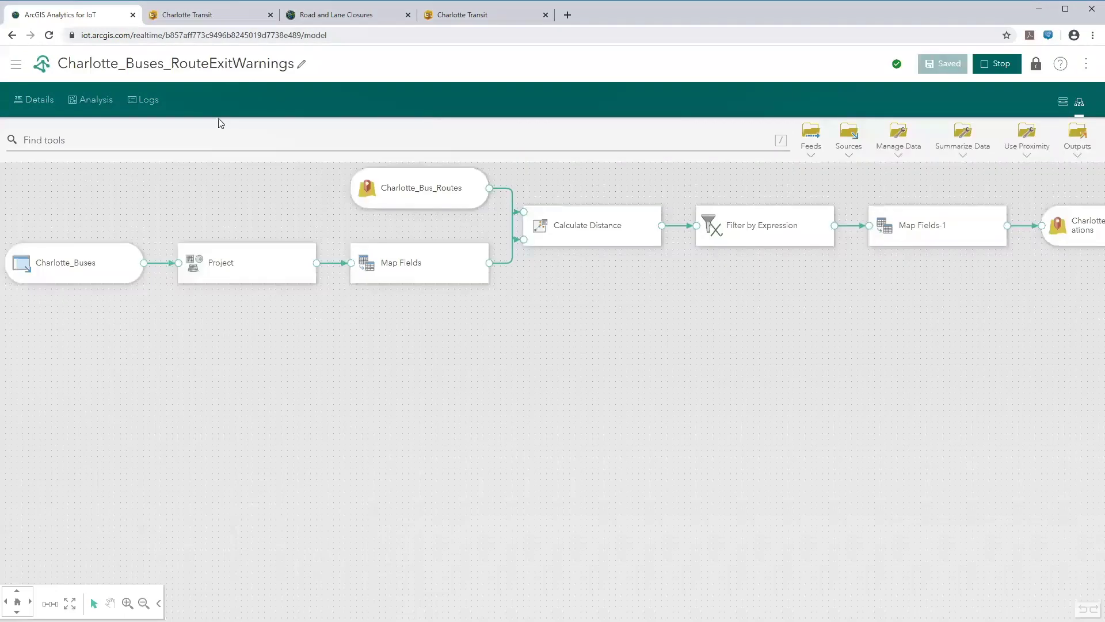
left_click(87, 103)
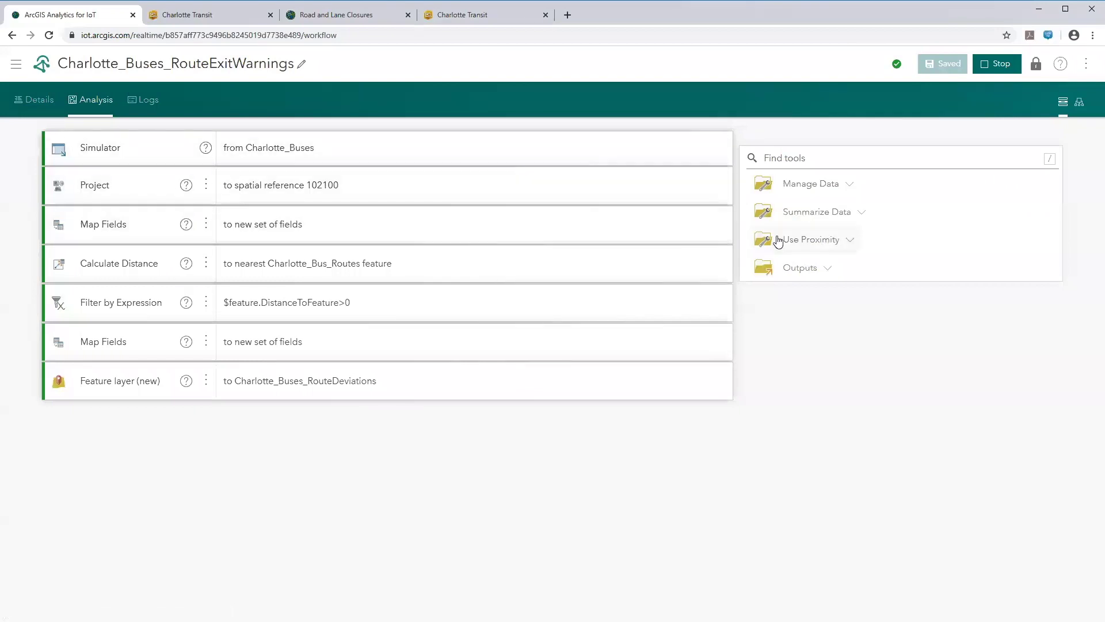
View the available proximity tools and examine the analytic's Calculate Distance settings, including the advanced options
left_click(797, 241)
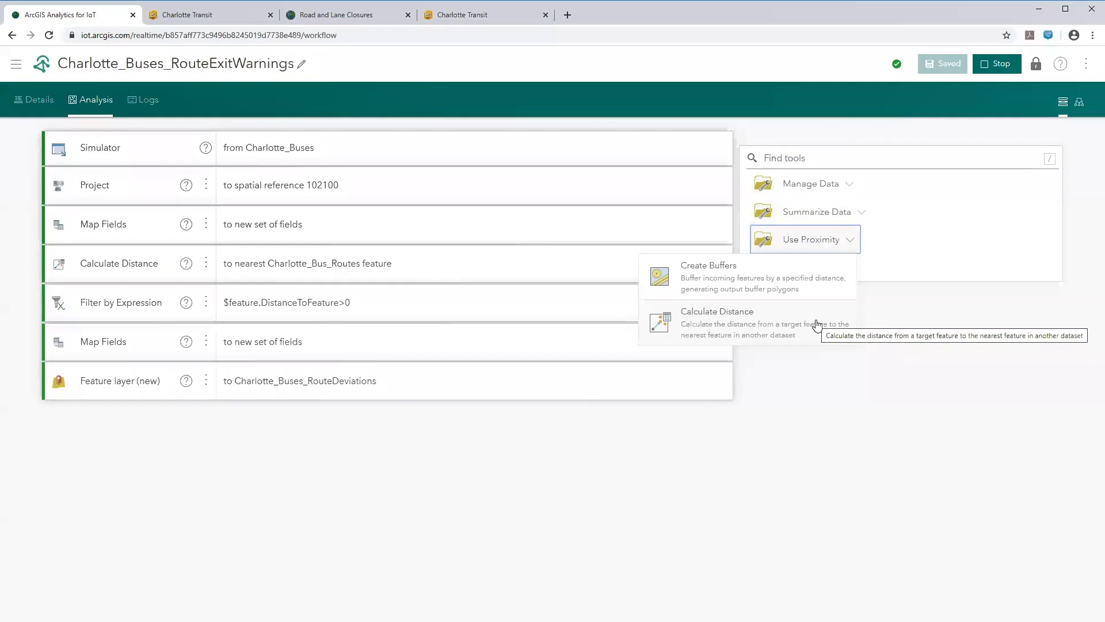
left_click(452, 268)
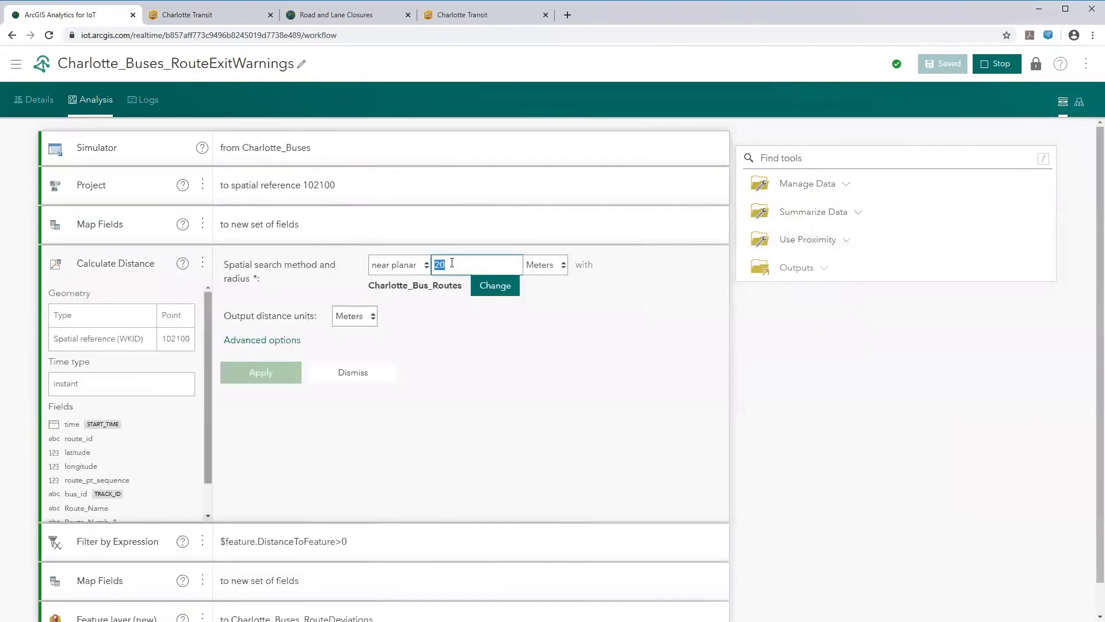
left_click(282, 344)
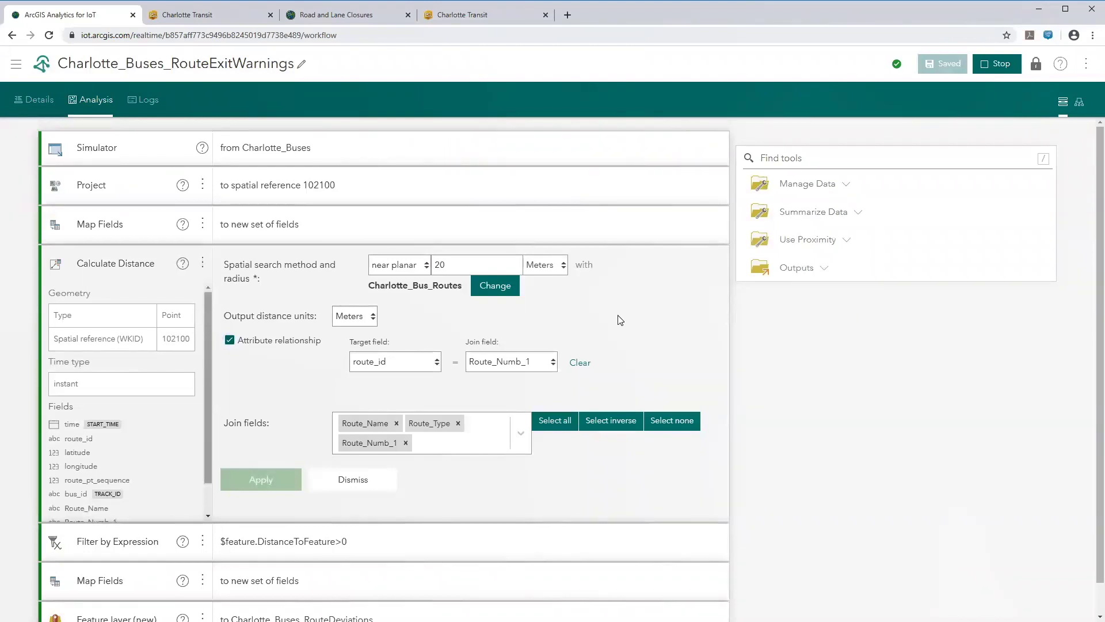
Switch to the Charlotte Transit dashboard and show the Bus Route Deviations layer on the map
left_click(211, 23)
left_click(1085, 64)
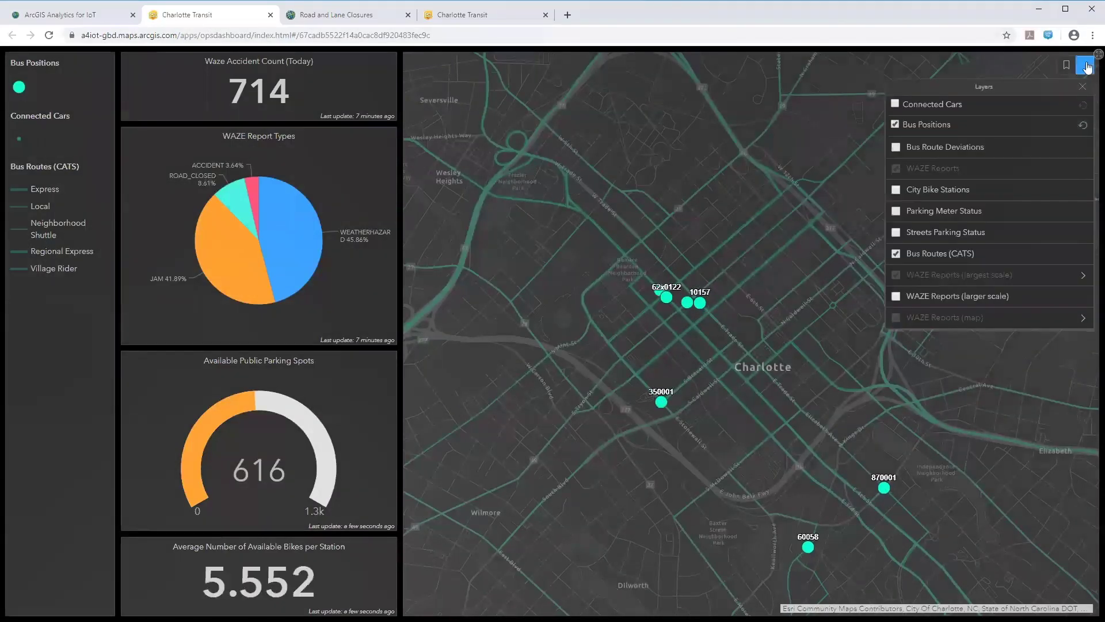
left_click(890, 145)
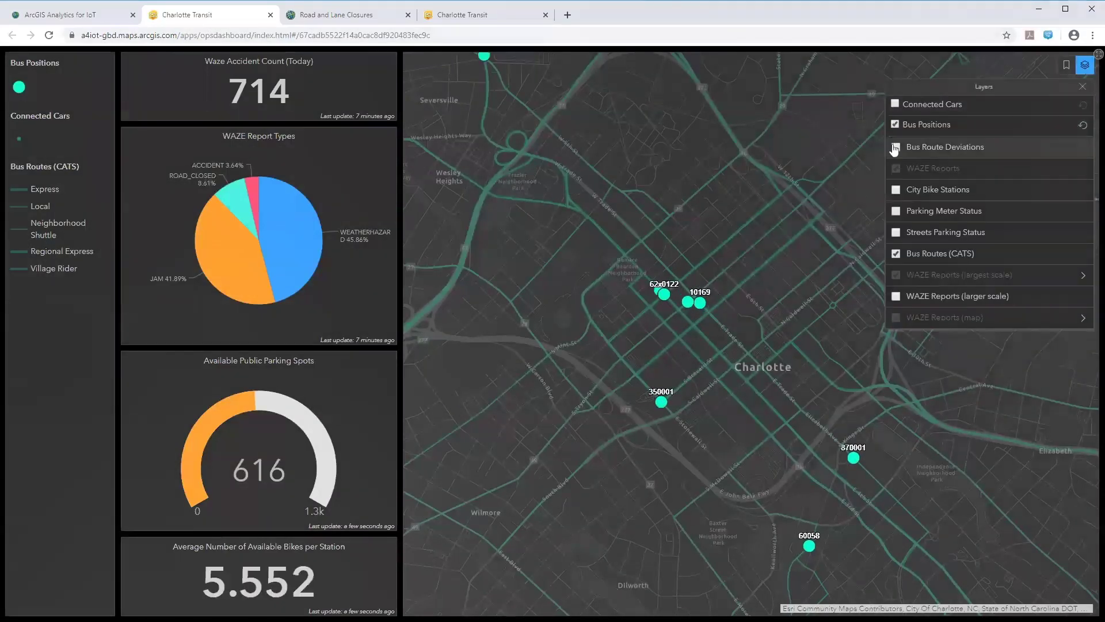
left_click(1082, 91)
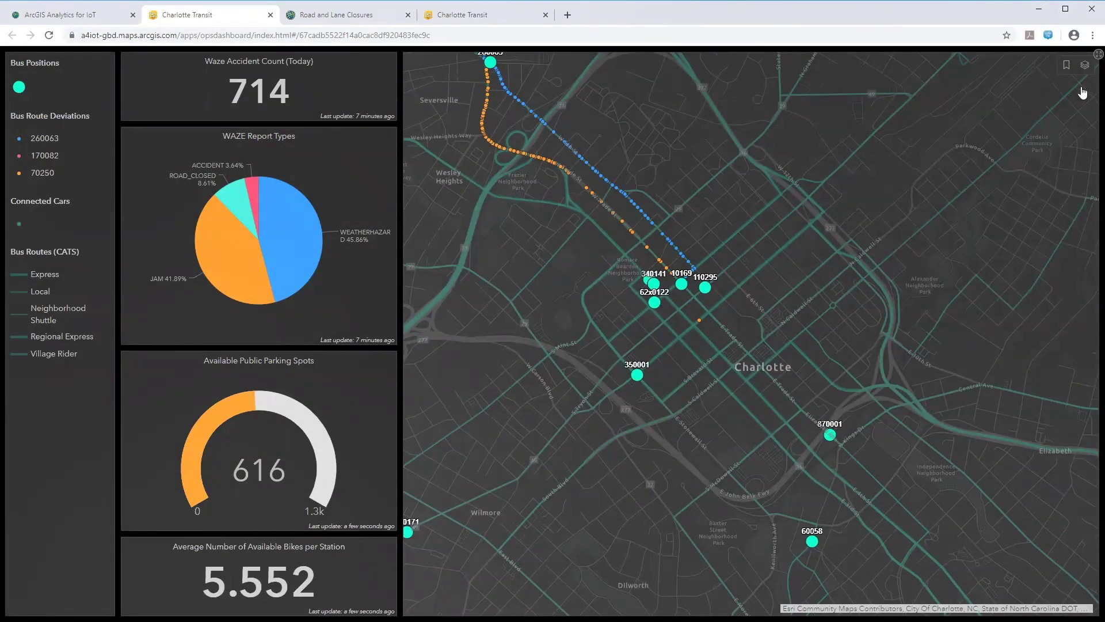
Inspect route deviation points of buses 70250 and 260063, plus one of bus 170082 at the Route 17 bookmark
left_click(592, 193)
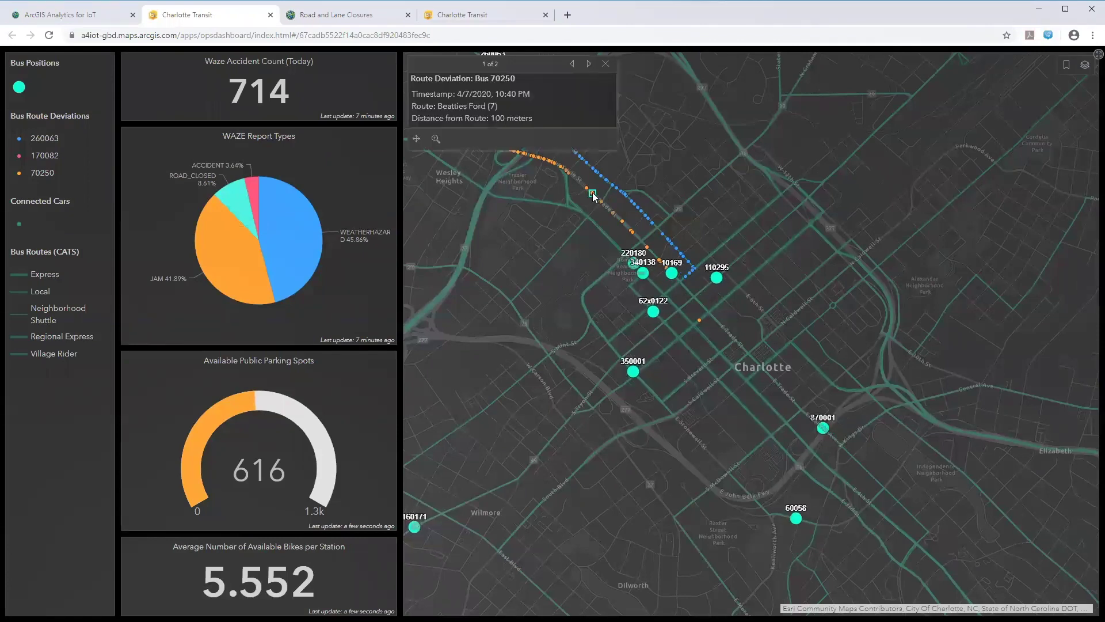
left_click(616, 187)
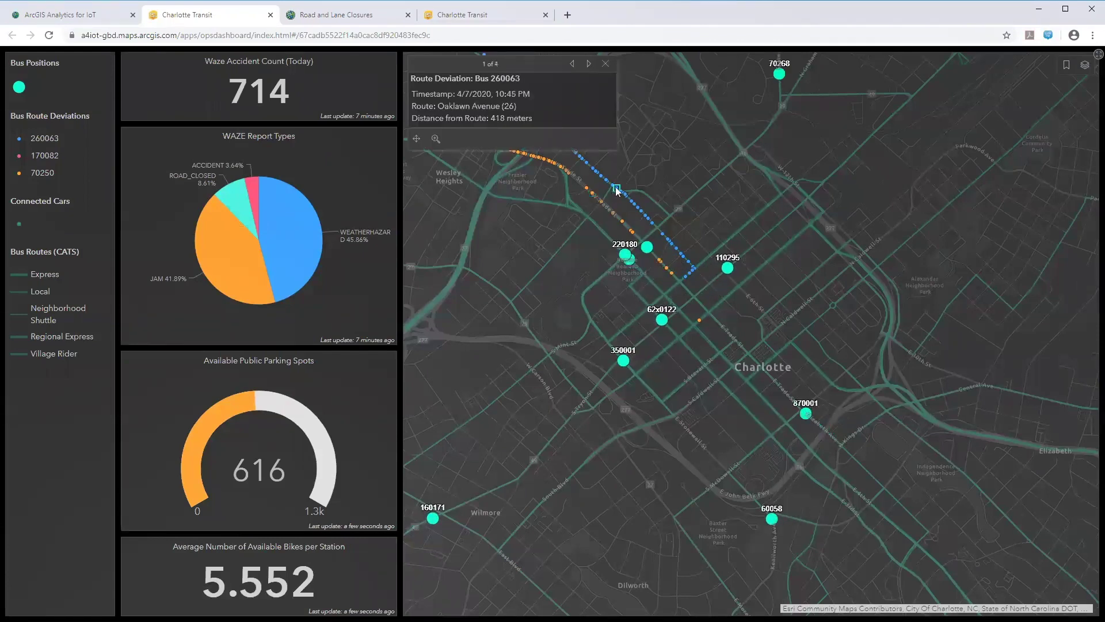
left_click(1066, 64)
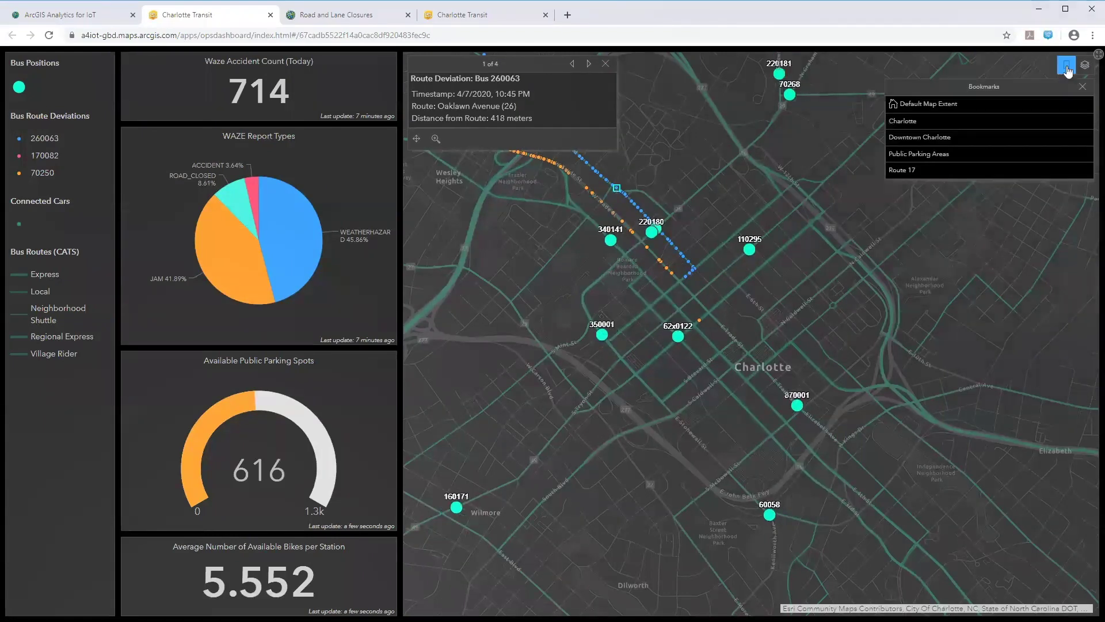
left_click(919, 170)
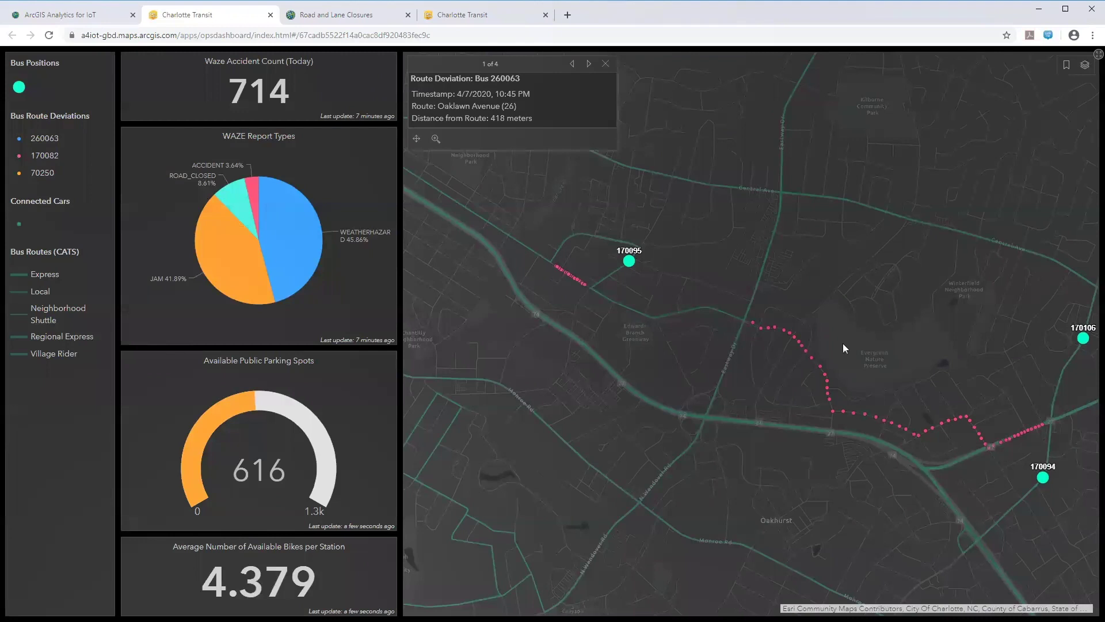
left_click(826, 376)
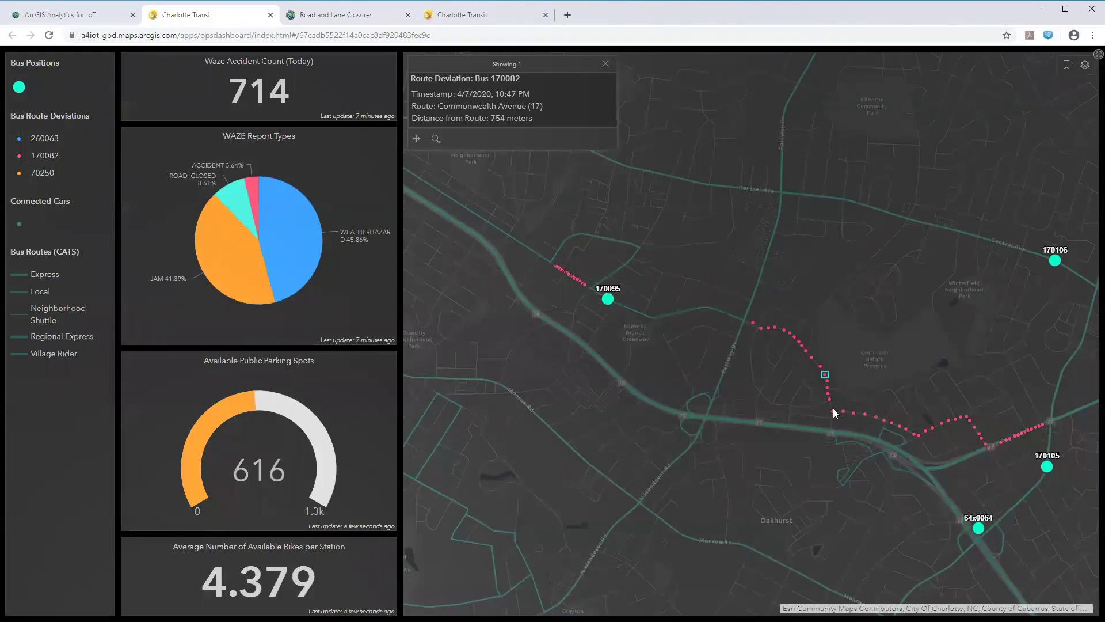
Return to Analytics for IoT, view the output options for the bus analytic, and show the list of big data analytics
left_click(57, 14)
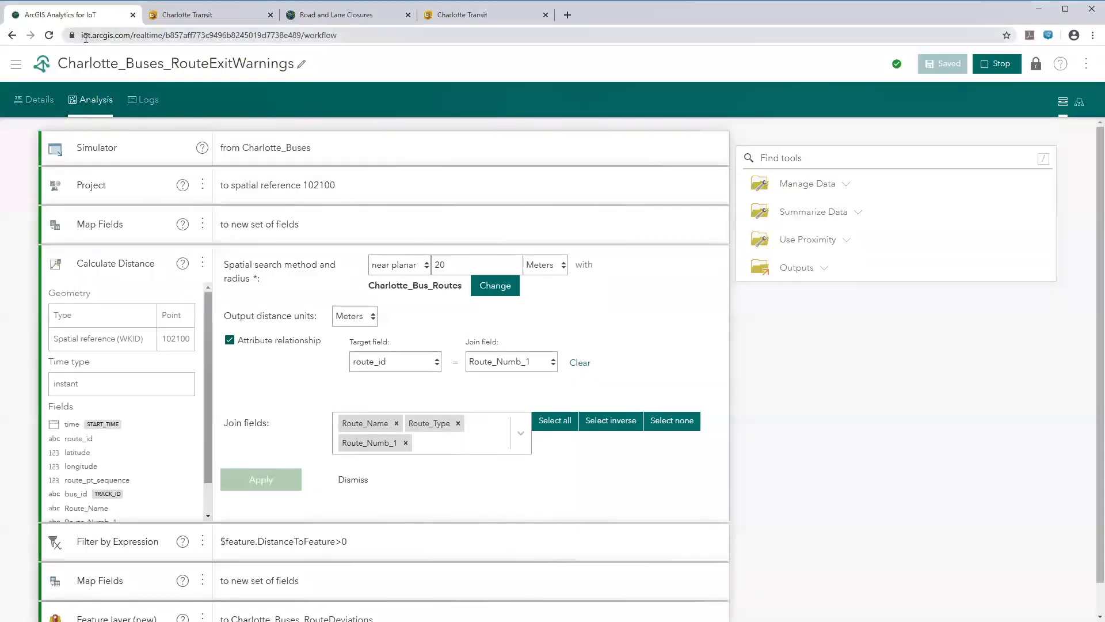
left_click(789, 275)
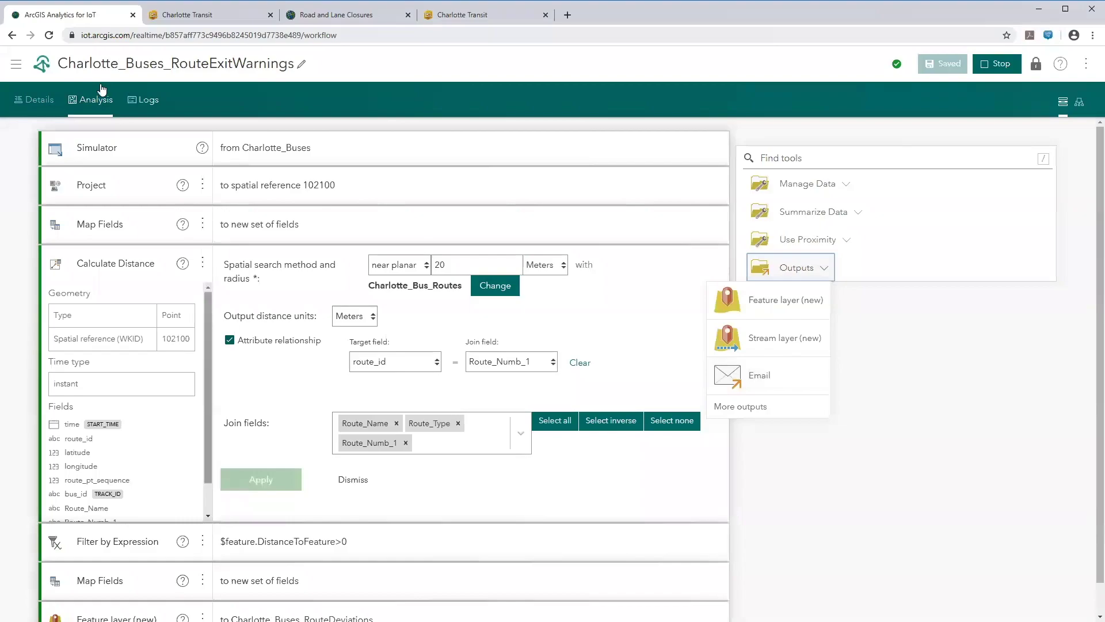
left_click(16, 68)
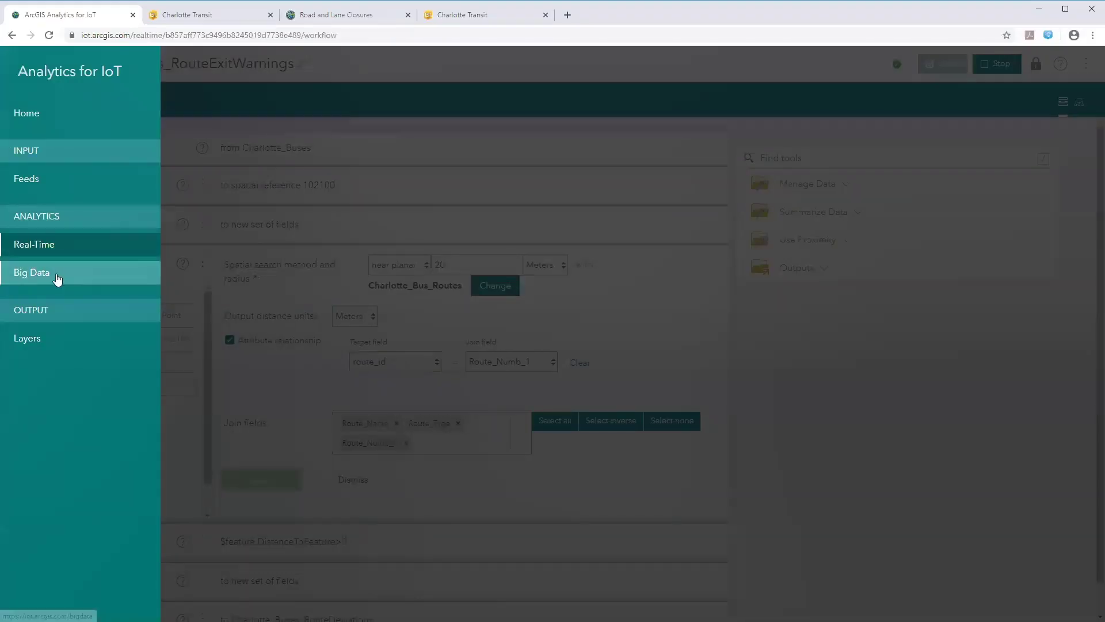
left_click(60, 277)
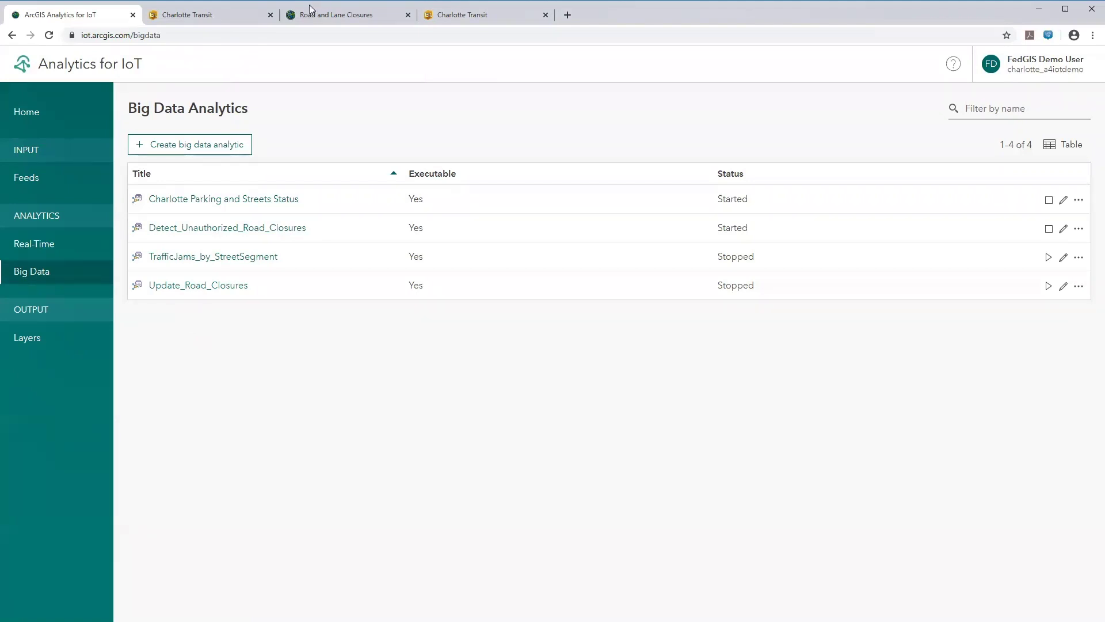
In the Road and Lane Closures map, inspect the West Trade Street closure and show the Waze Road Closures Latest layer
left_click(323, 18)
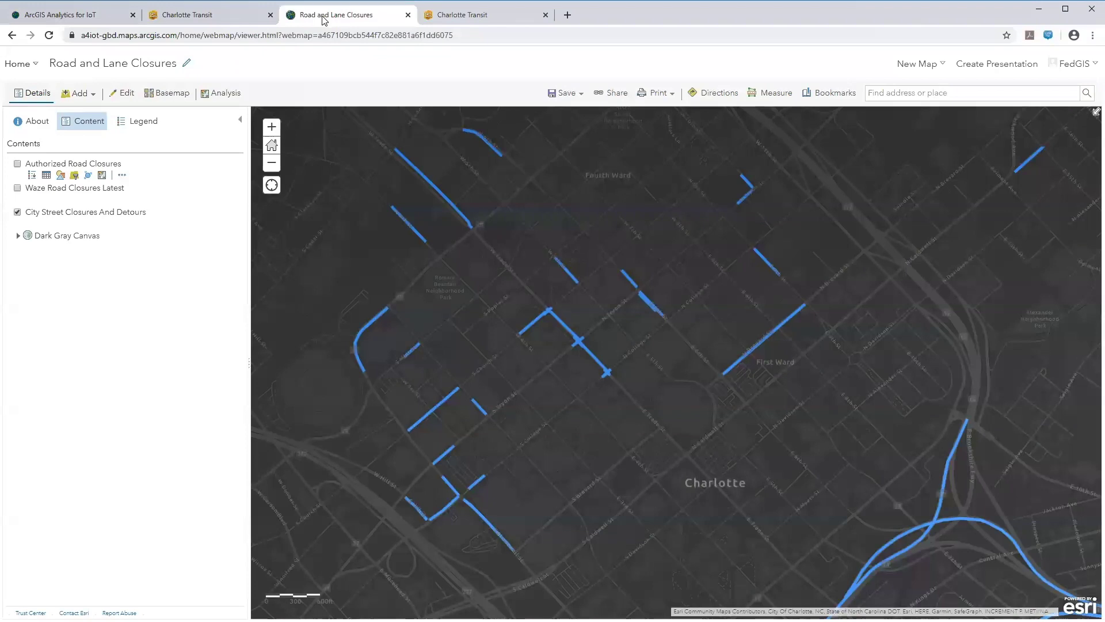
left_click(440, 196)
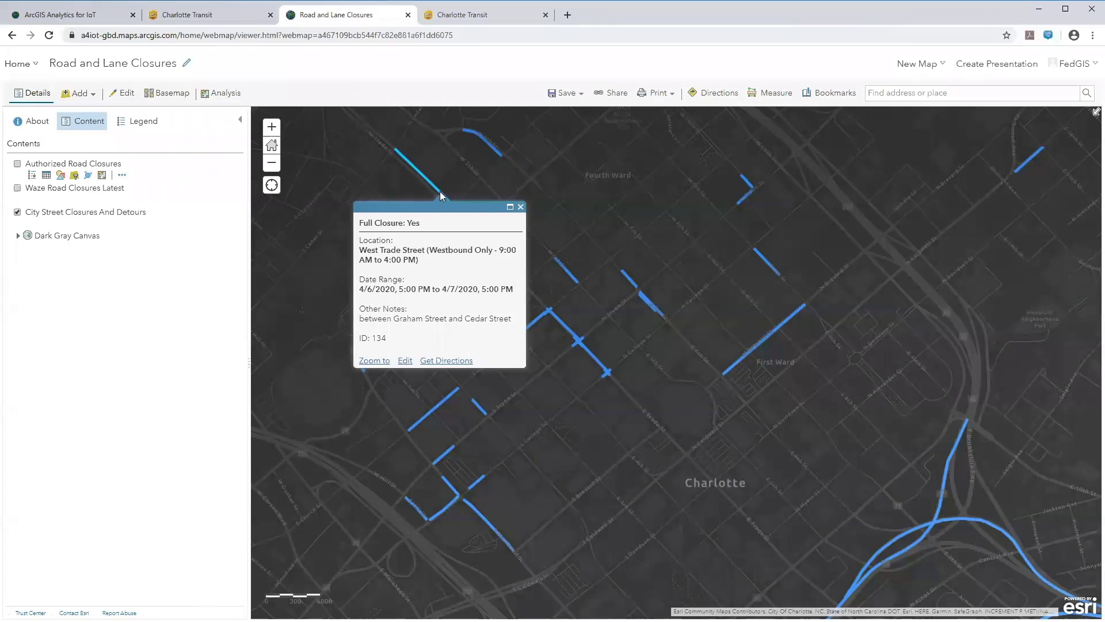
left_click(521, 207)
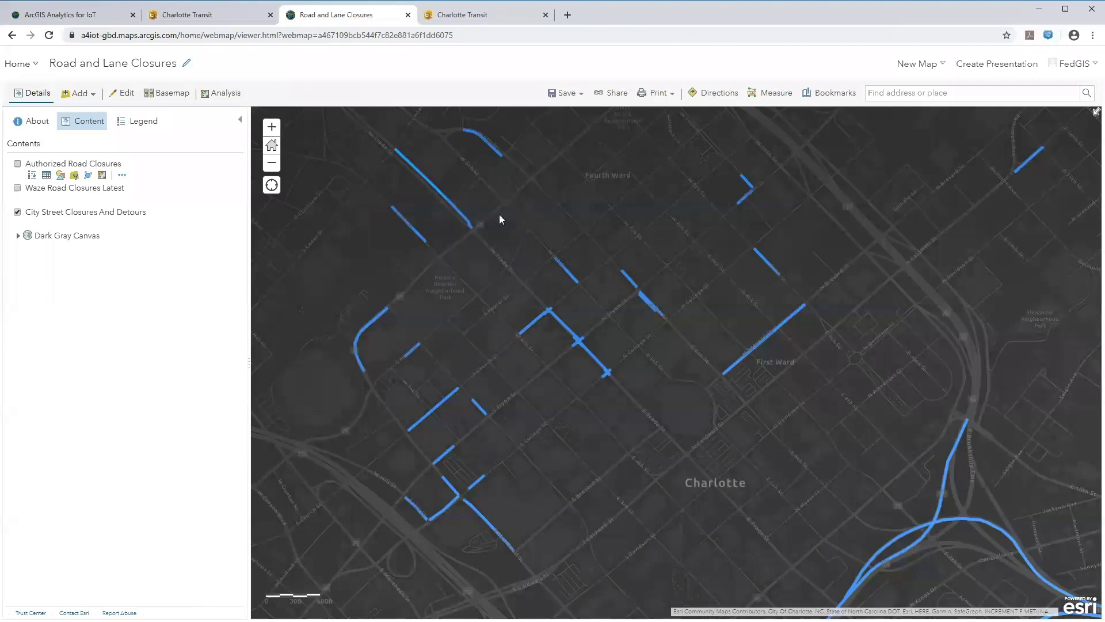
left_click(18, 189)
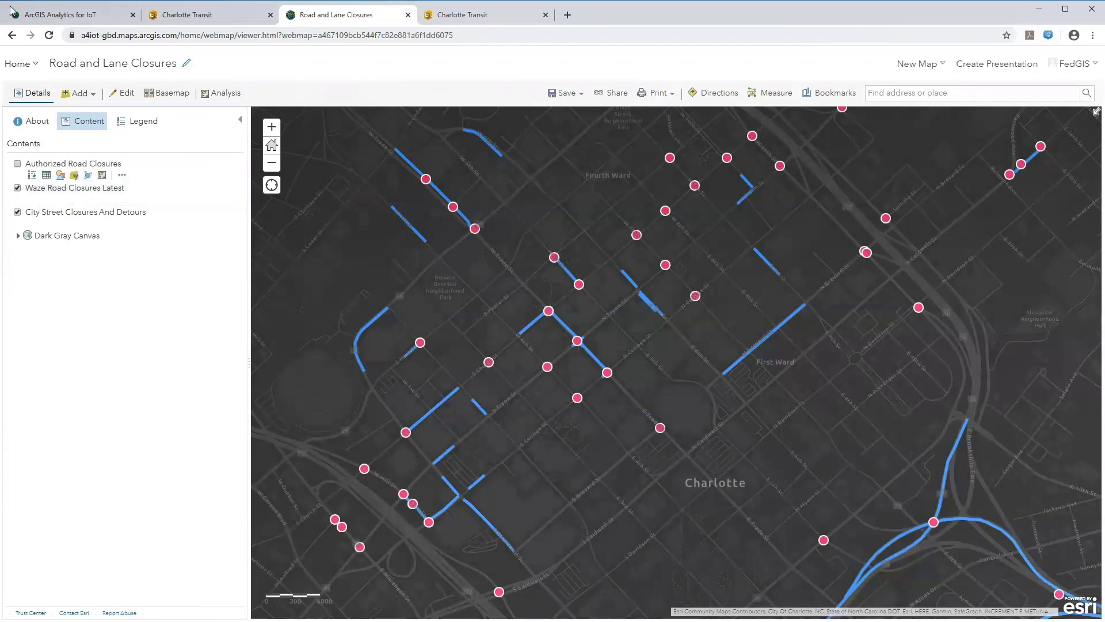
Open the Detect_Unauthorized_Road_Closures big data analytic in Analytics for IoT and examine its model through to the output layer
left_click(86, 15)
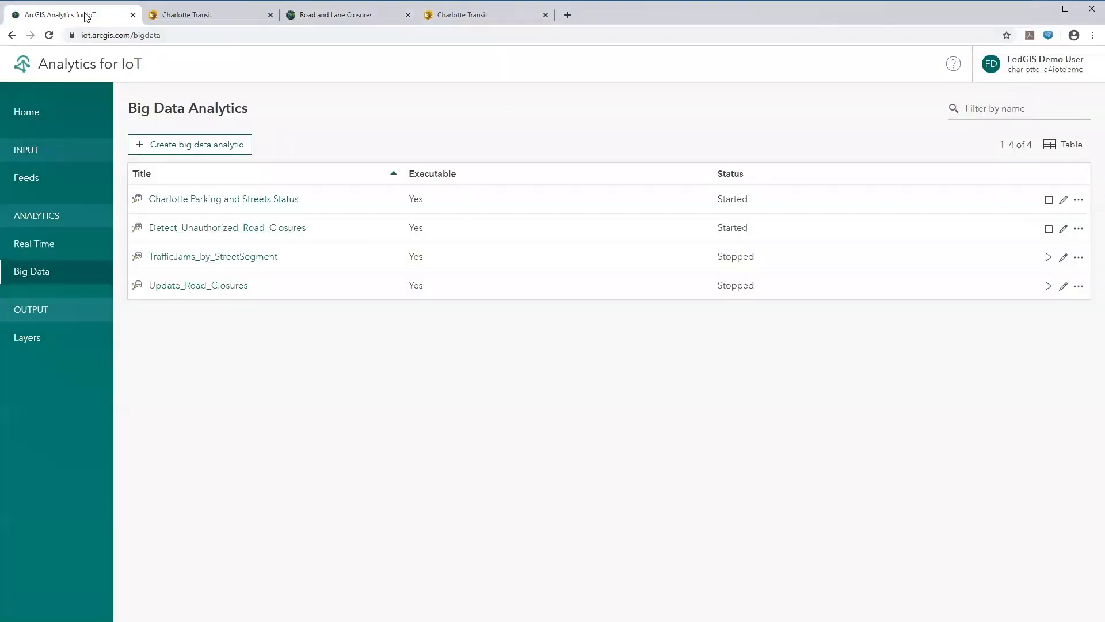
left_click(1064, 229)
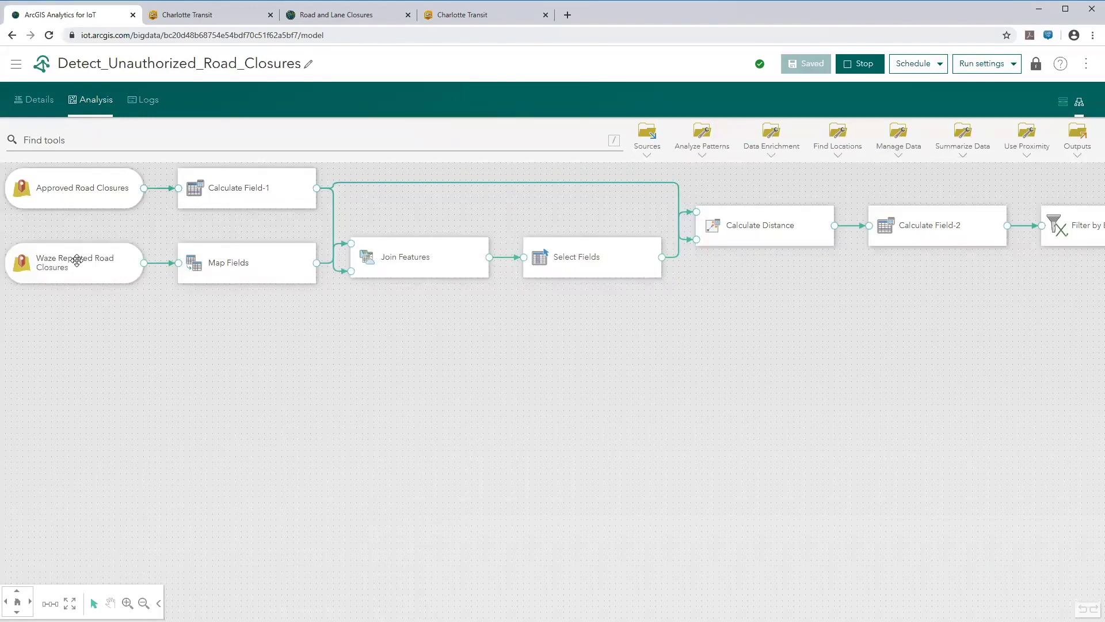
left_click_drag(496, 320, 237, 323)
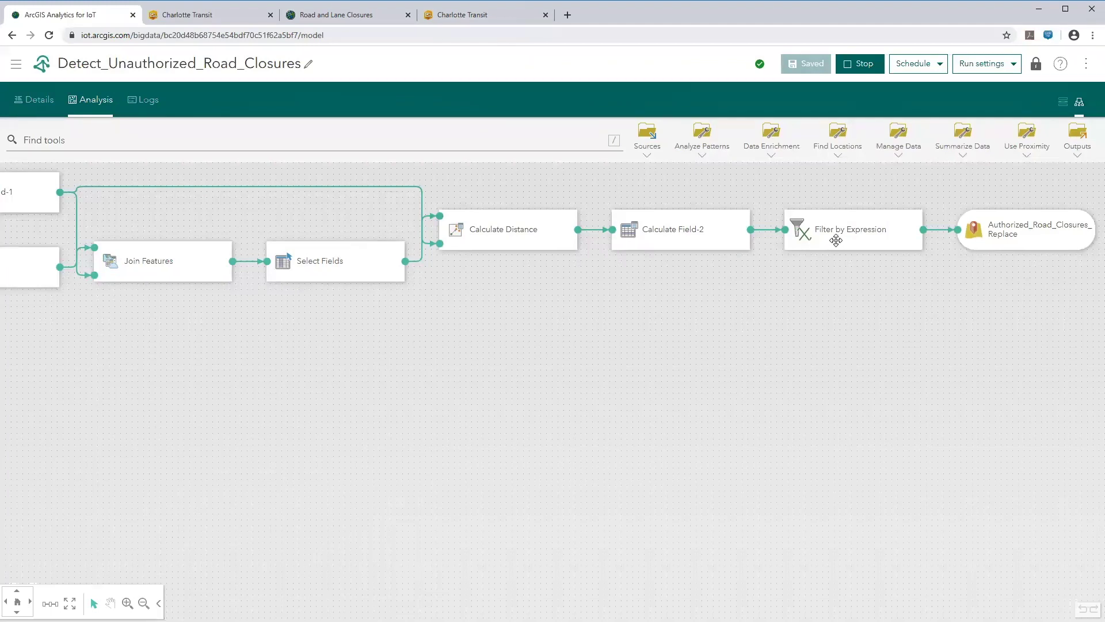
Show the Authorized Road Closures layer on the Road and Lane Closures map and inspect its point on N College St
left_click(352, 15)
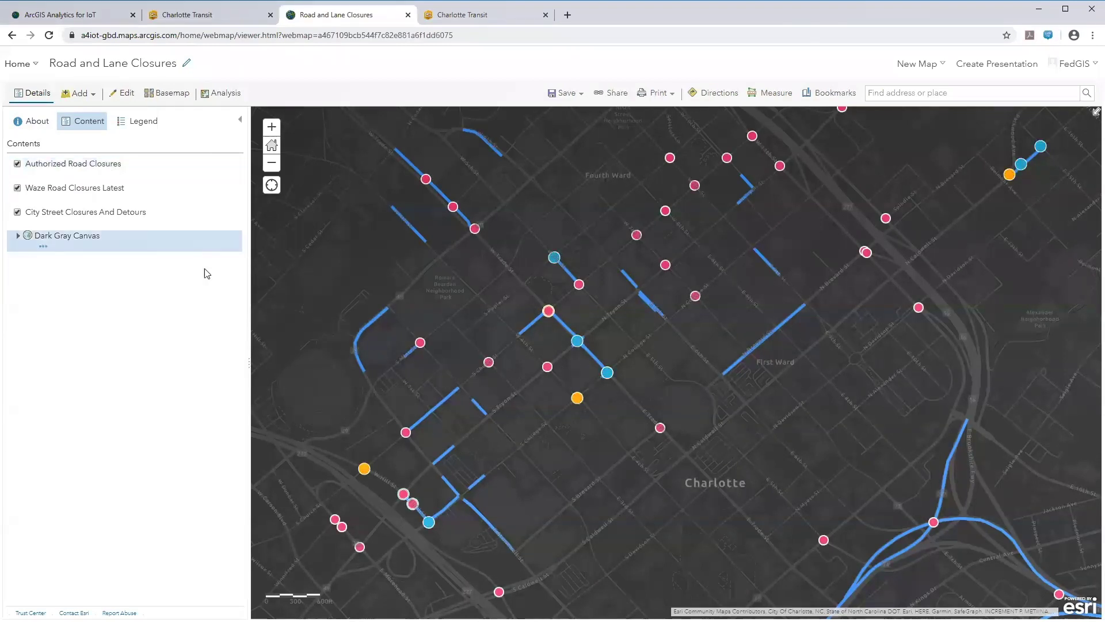
left_click(608, 373)
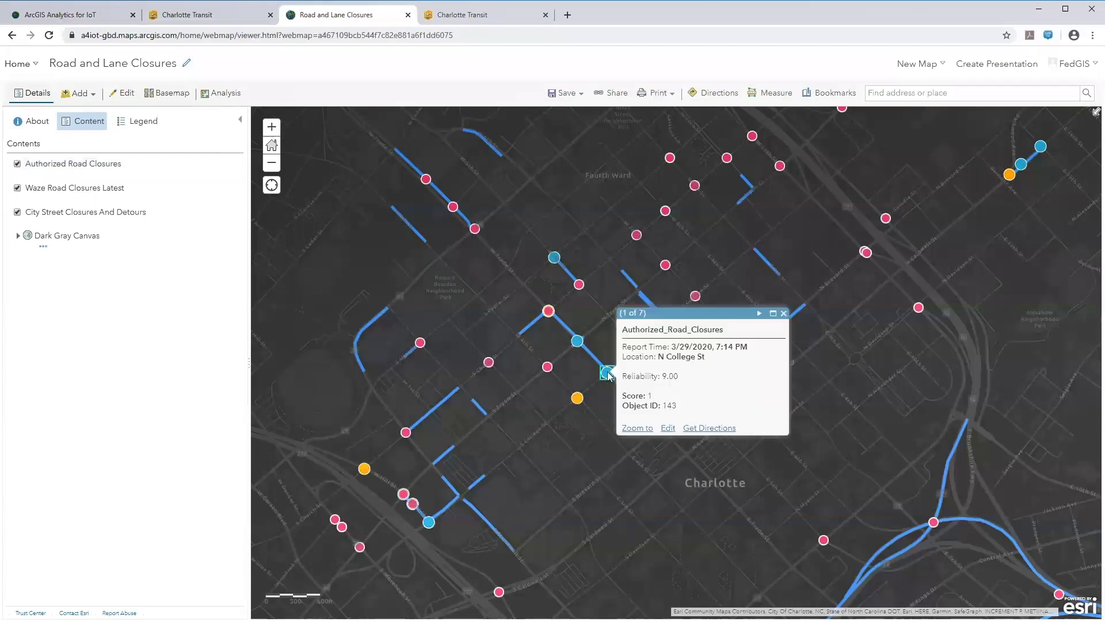